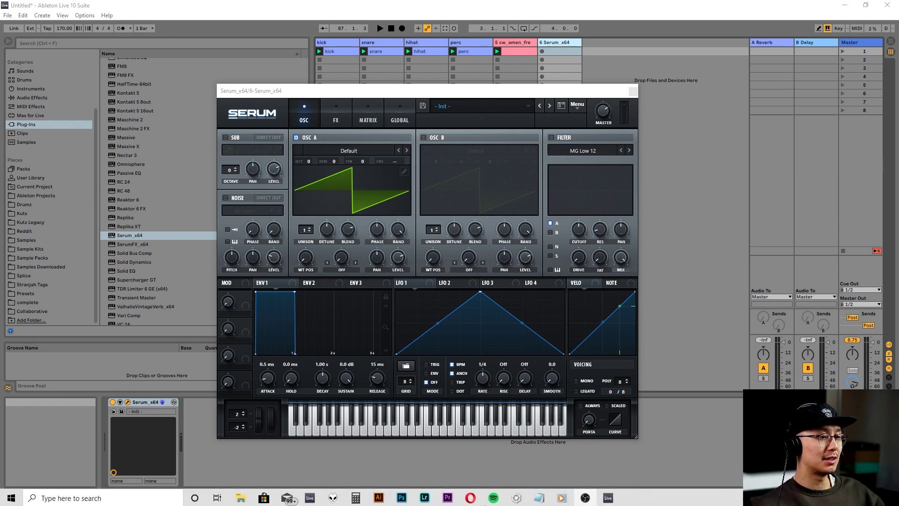
Step: Play and pause the Konflict Messiah reference track in Spotify, then hide Spotify
left_click(492, 497)
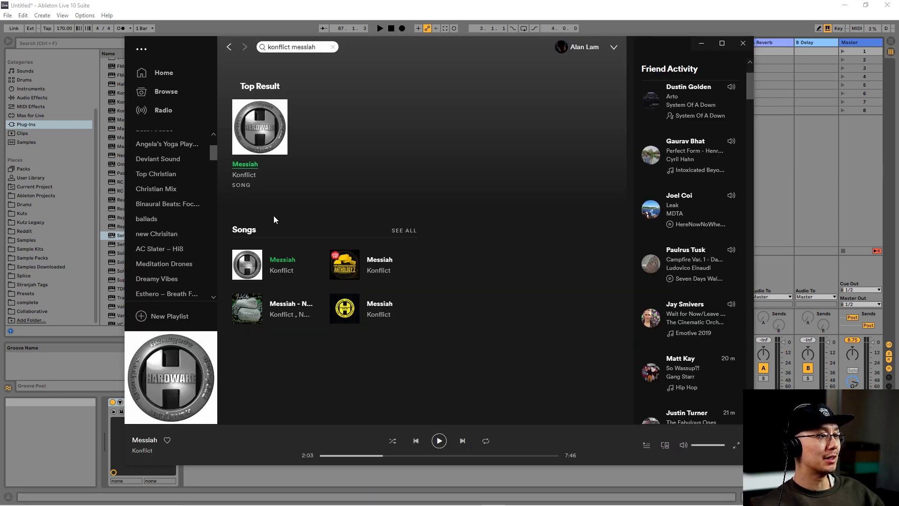
left_click(439, 441)
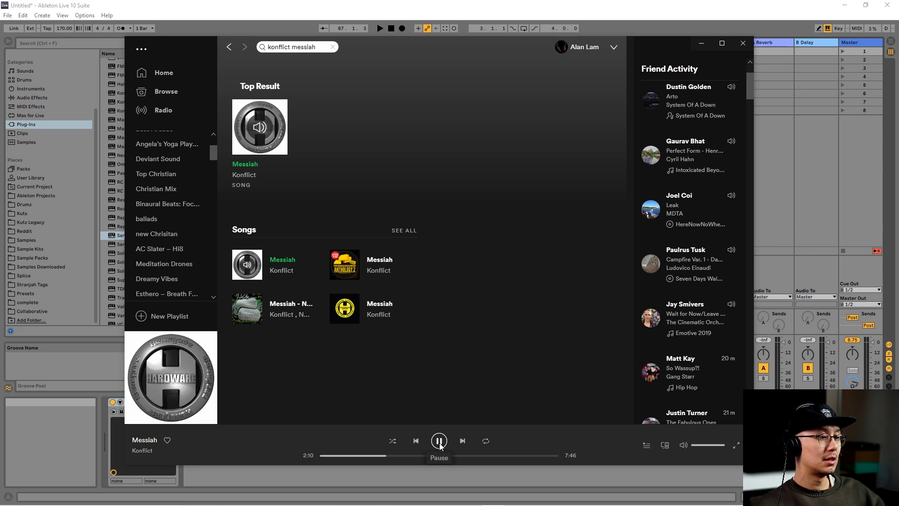
left_click(439, 444)
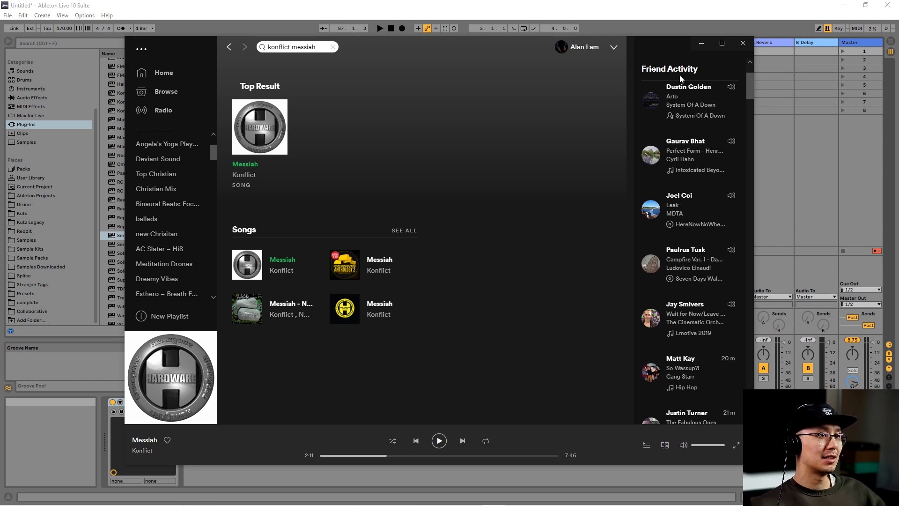
left_click(695, 45)
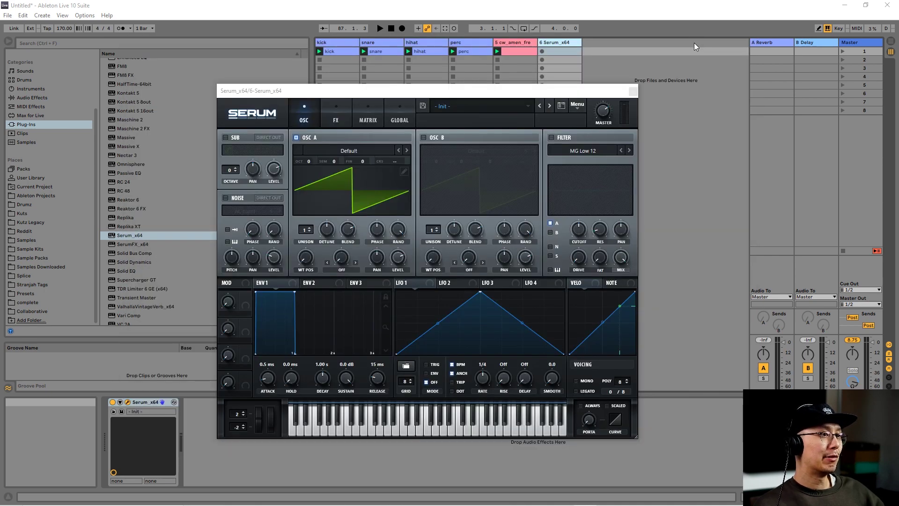
Step: Reposition the Serum window and load the Analog > Basic Shapes wavetable into oscillator A
left_click_drag(532, 92, 558, 93)
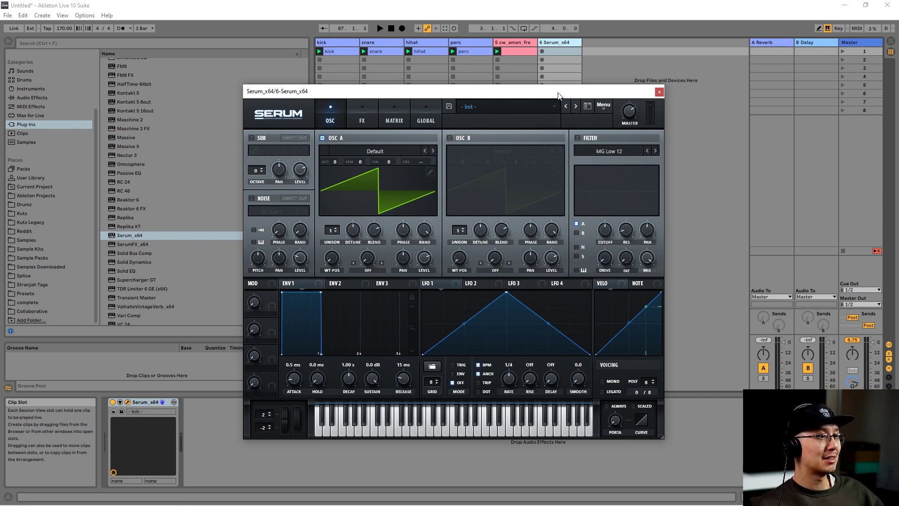
mouse_move(558, 93)
left_mouse_down()
mouse_move(549, 92)
mouse_move(558, 78)
left_mouse_up()
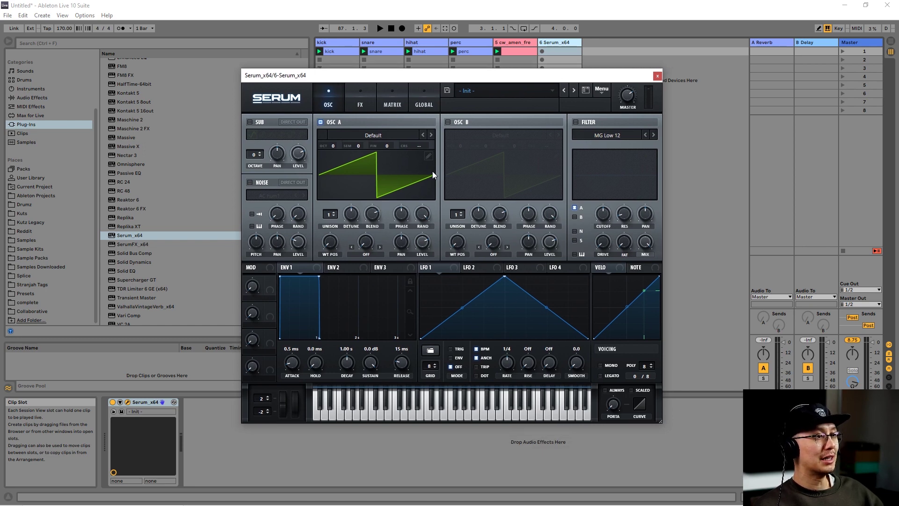
left_click_drag(453, 78, 474, 108)
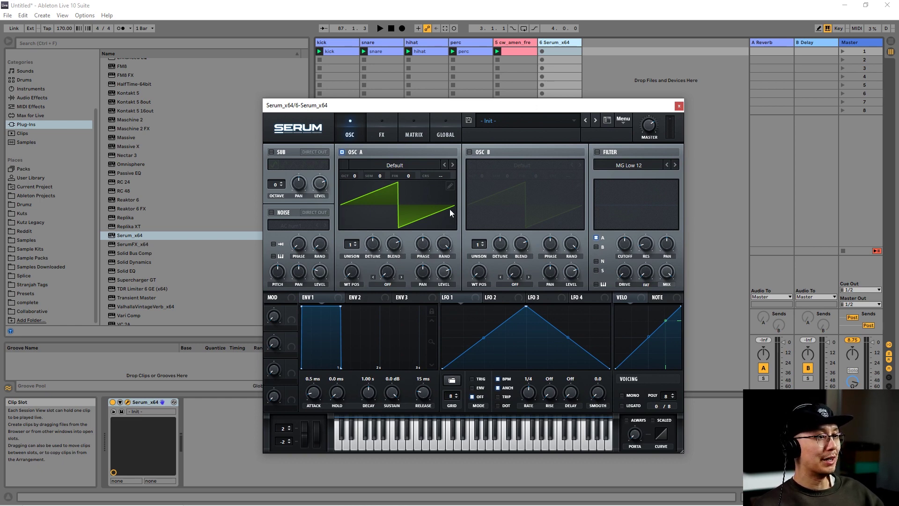
left_click(410, 165)
mouse_move(390, 182)
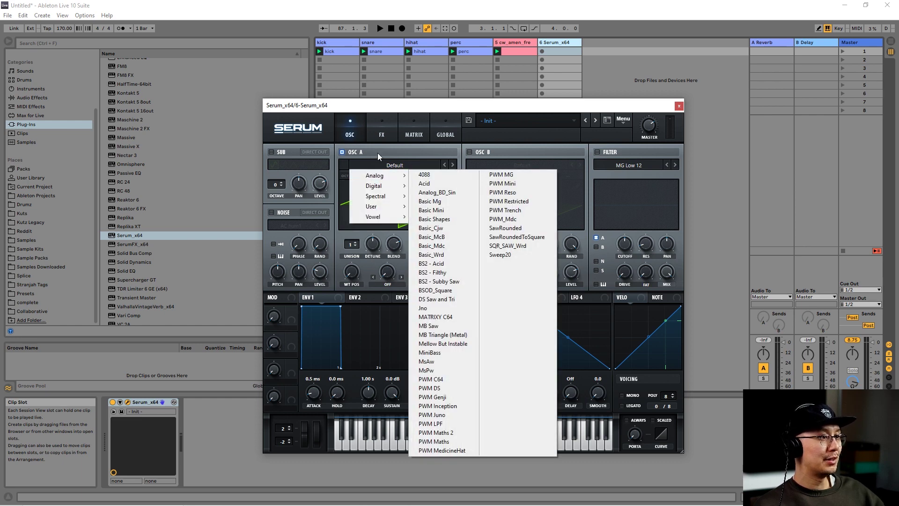
left_click(380, 166)
left_click(381, 167)
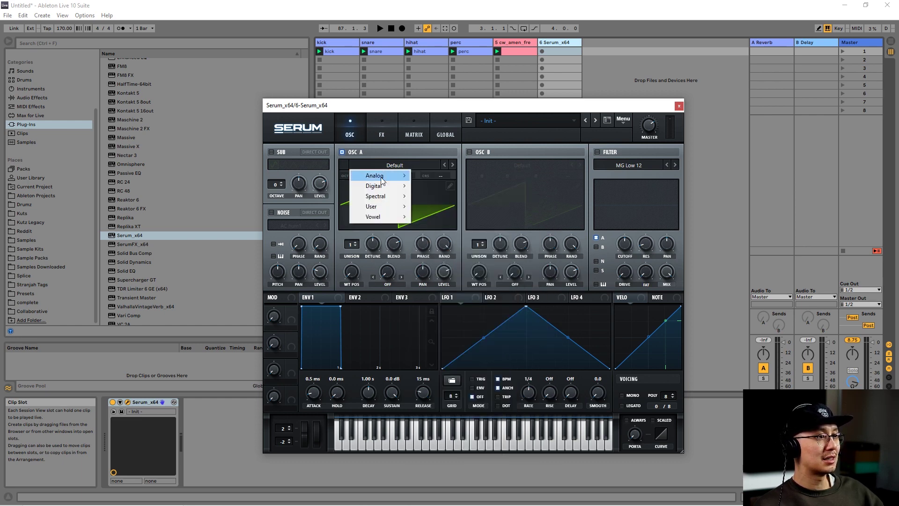
mouse_move(381, 180)
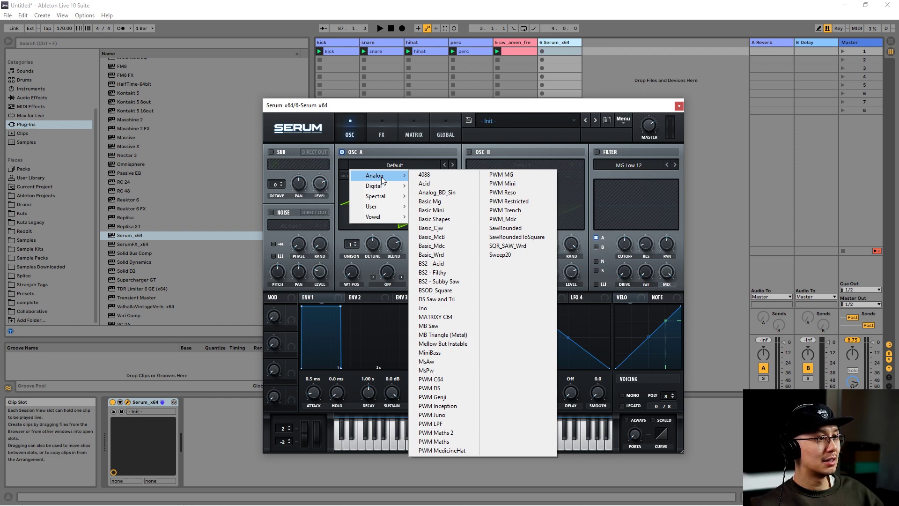
left_click(450, 220)
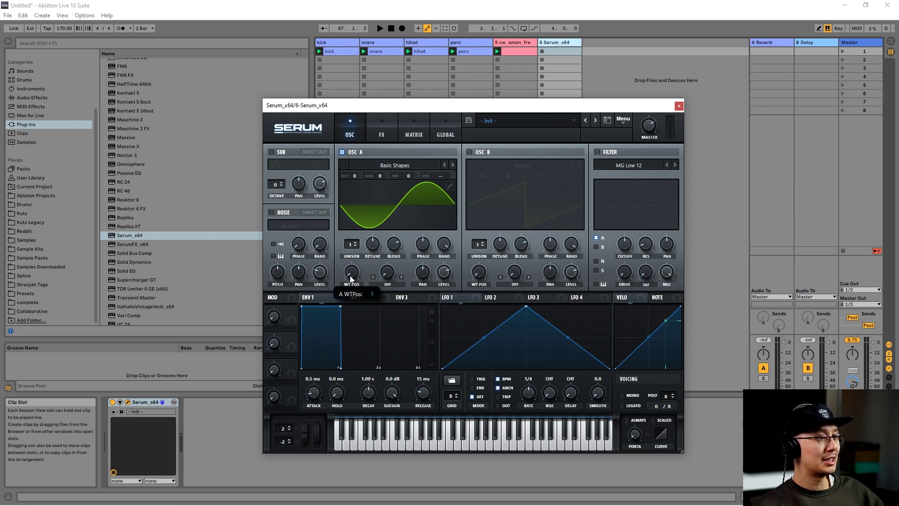
Step: Set oscillator A's wavetable position to 2 for a saw and audition it
mouse_move(352, 270)
left_mouse_down()
mouse_move(358, 181)
mouse_move(350, 258)
left_mouse_up()
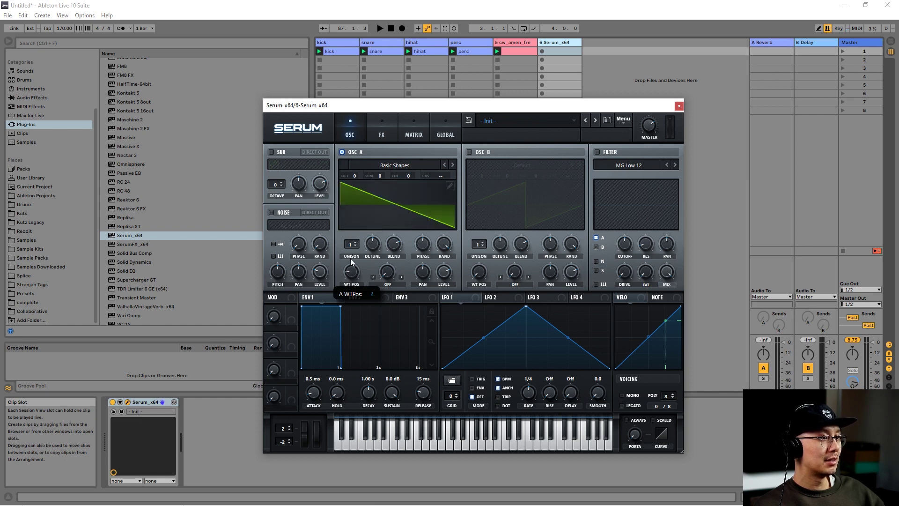
key("a")
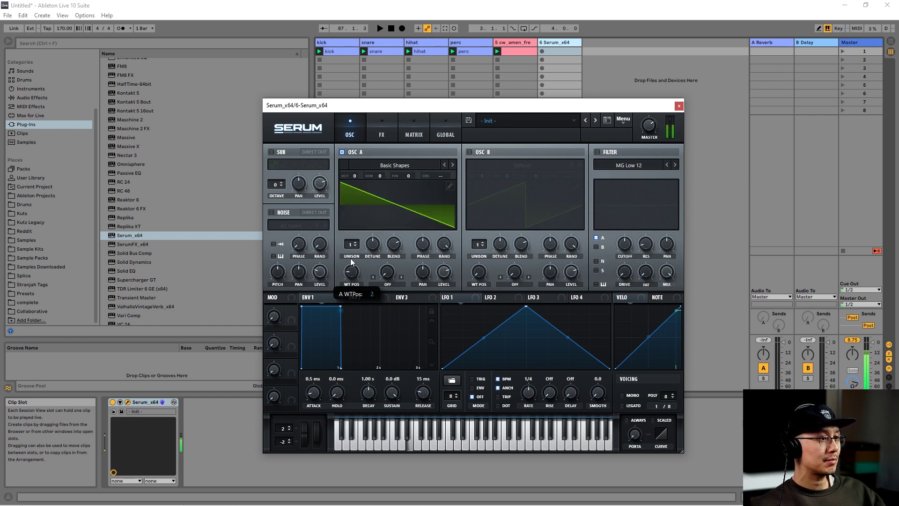
key("a")
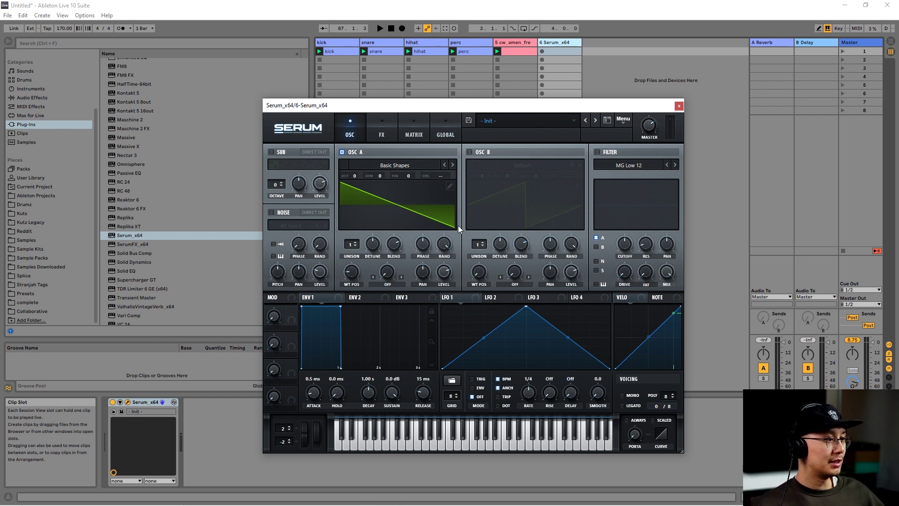
Step: Raise oscillator A unison from 1 through 2 and 3 up to 6 voices, auditioning each
key("a")
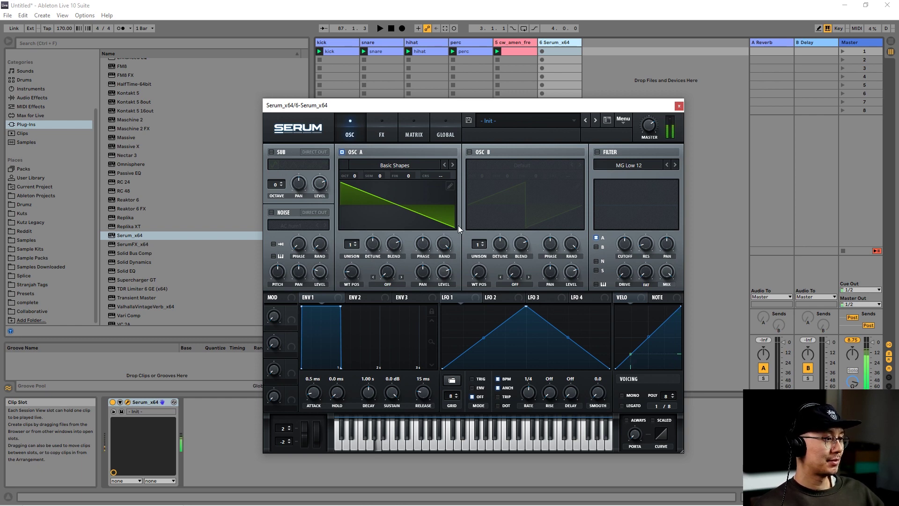
left_click(352, 244)
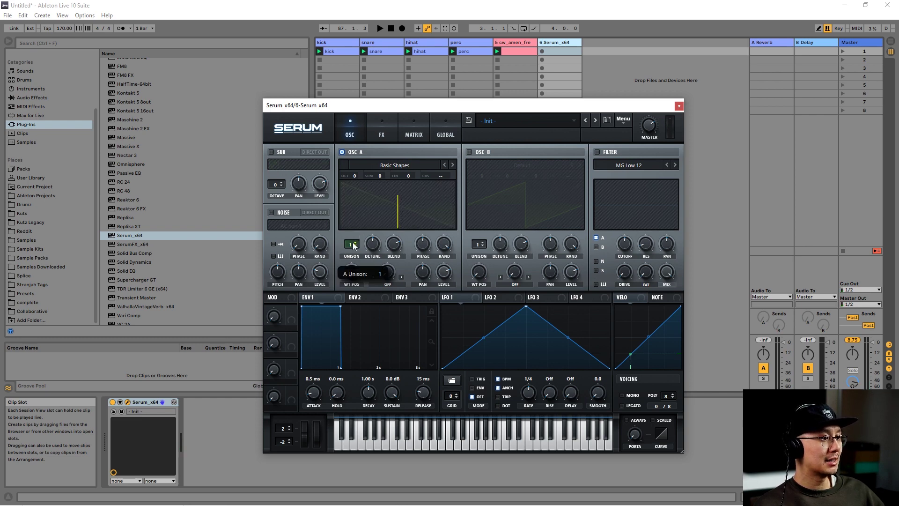
key("a")
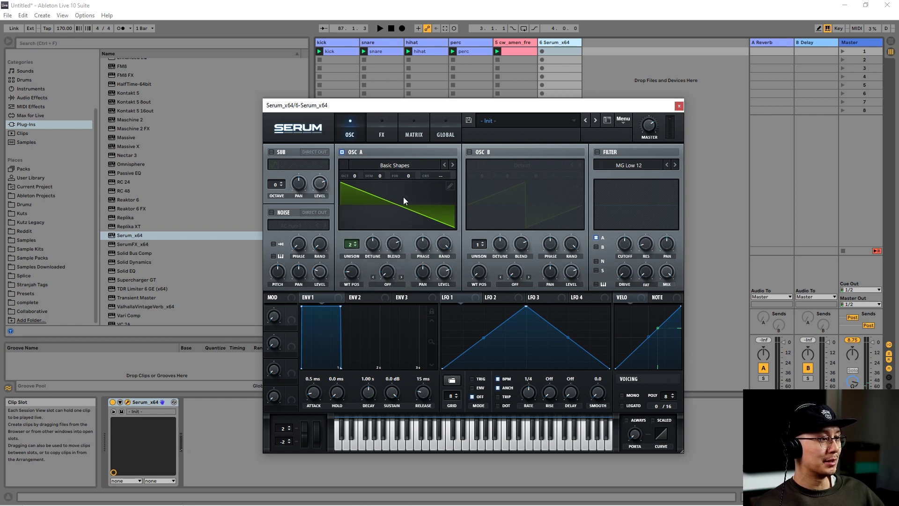
key("a")
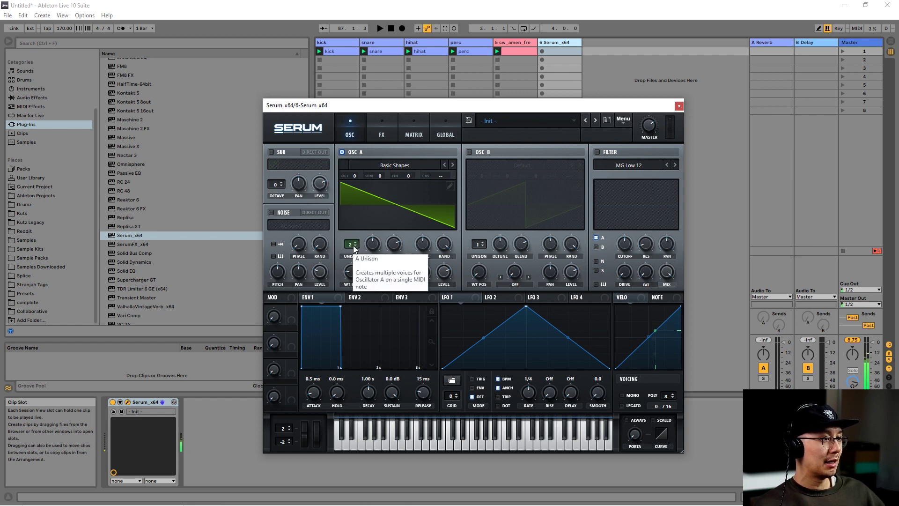
left_click(355, 242)
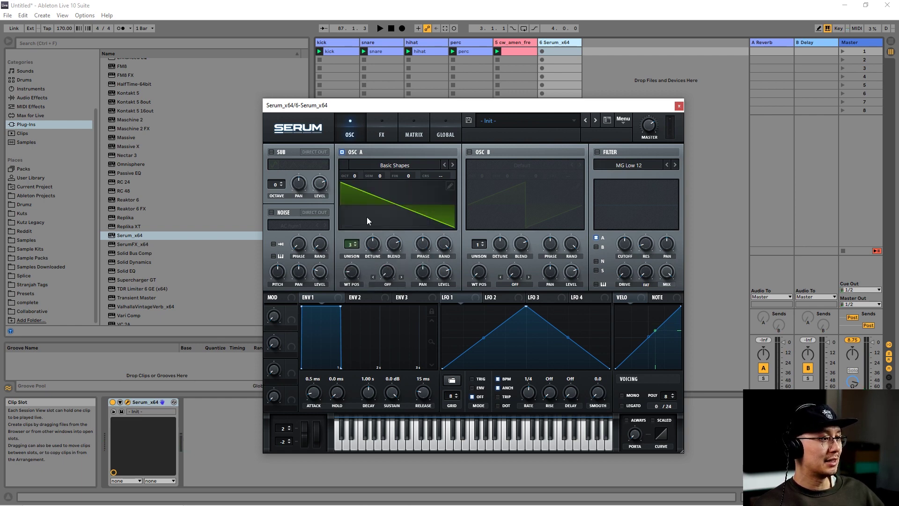
key("a")
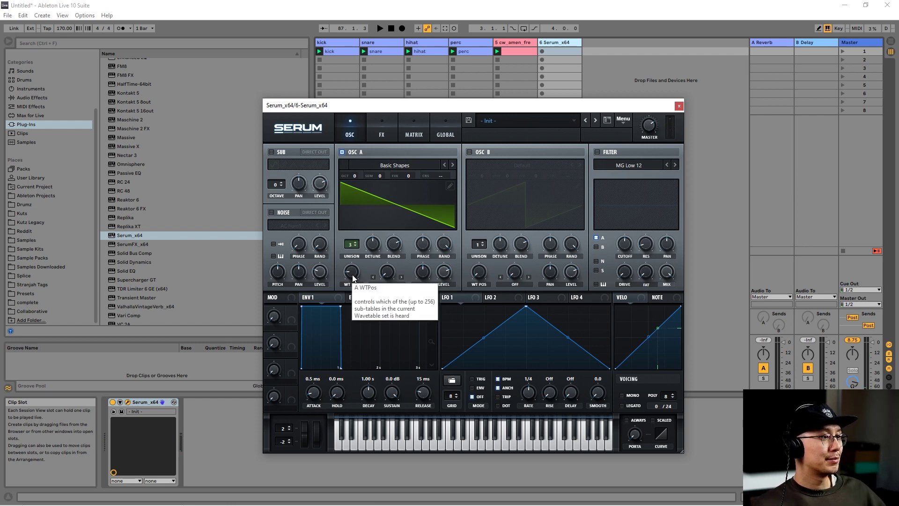
key("a")
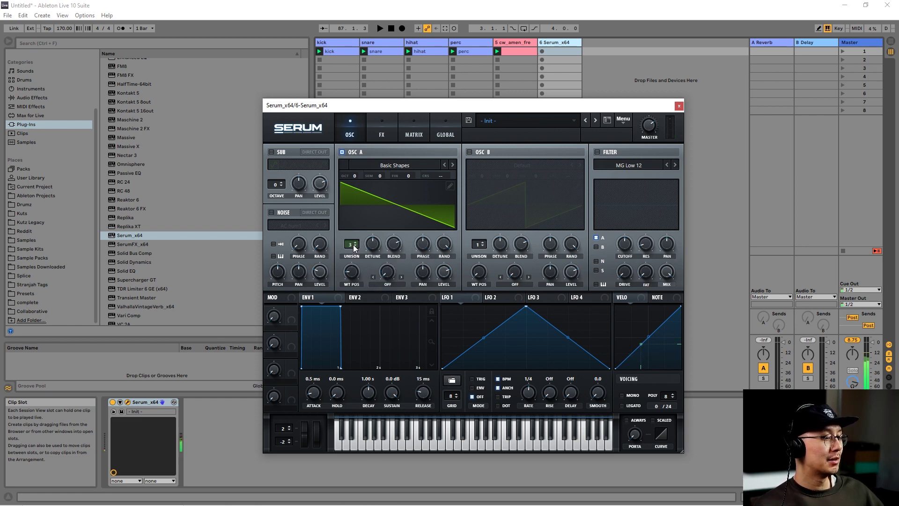
left_click_drag(355, 247, 356, 253)
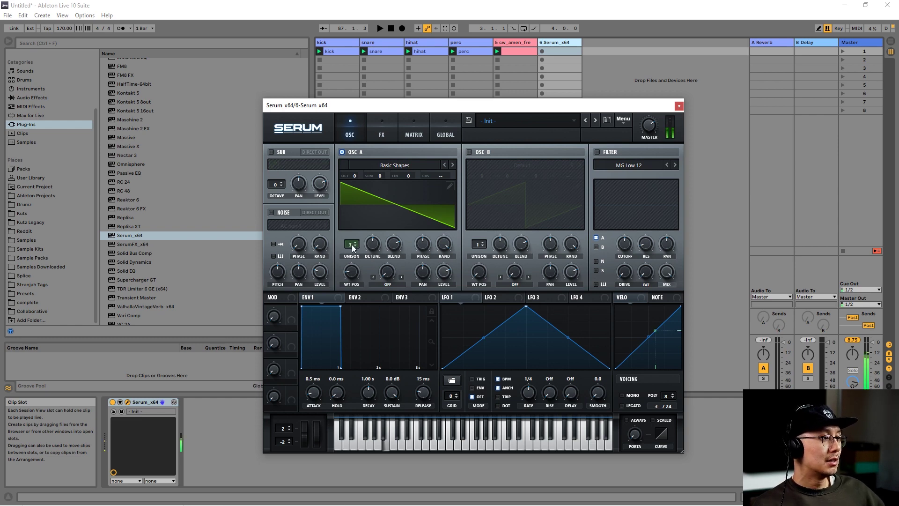
left_click_drag(353, 246, 353, 231)
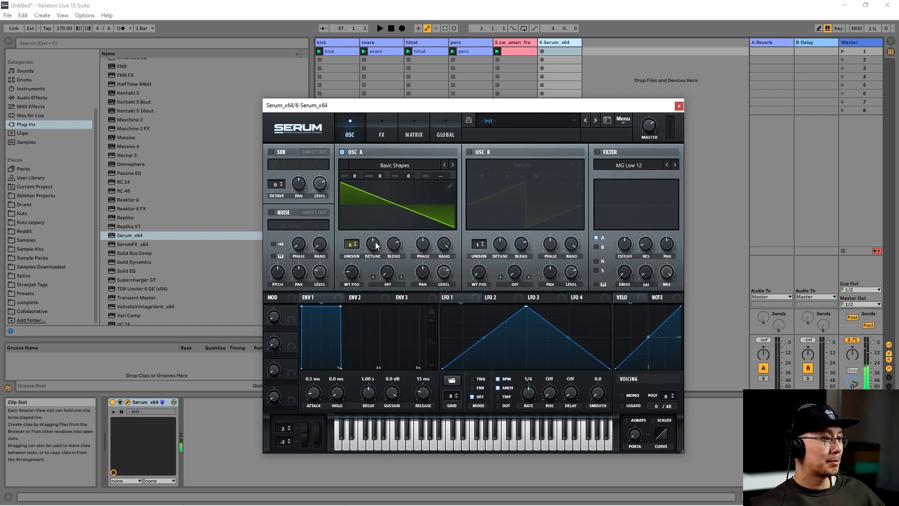
Step: Try several oscillator A unison detune amounts, settling at 0.07 after 0.08
left_click_drag(373, 243, 374, 284)
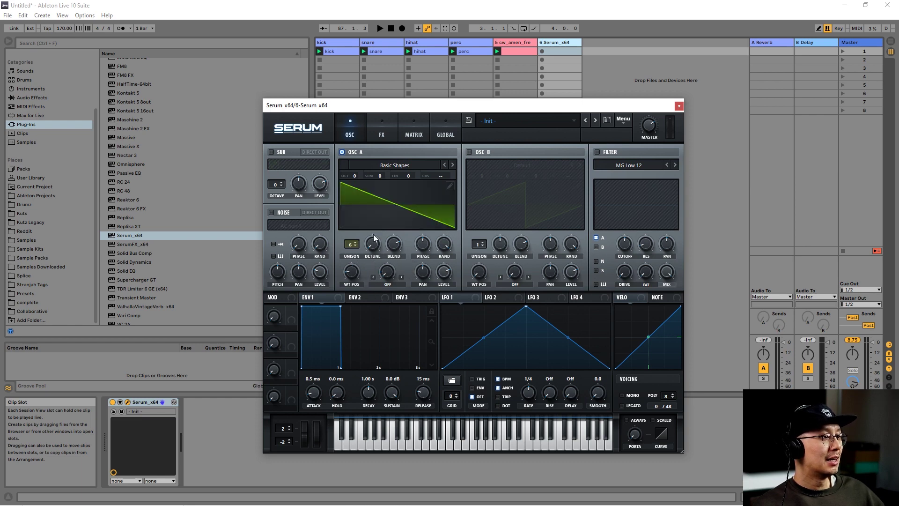
mouse_move(376, 244)
left_mouse_down()
mouse_move(377, 268)
mouse_move(374, 244)
left_mouse_up()
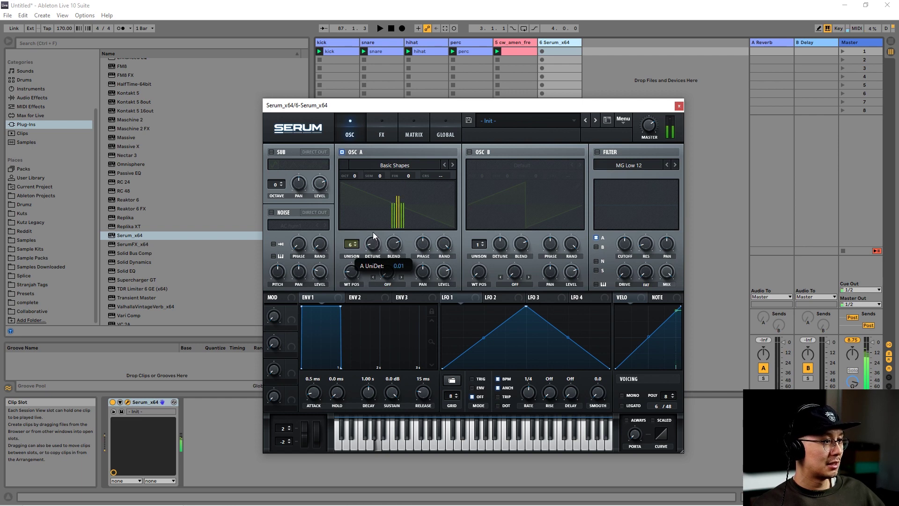
left_click_drag(373, 232, 373, 213)
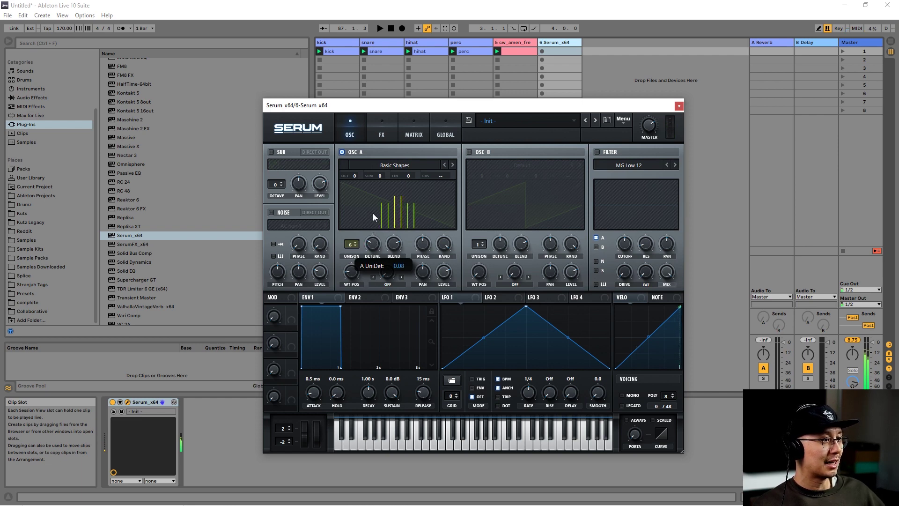
mouse_move(374, 245)
left_mouse_down()
mouse_move(379, 207)
mouse_move(374, 259)
mouse_move(375, 245)
left_mouse_up()
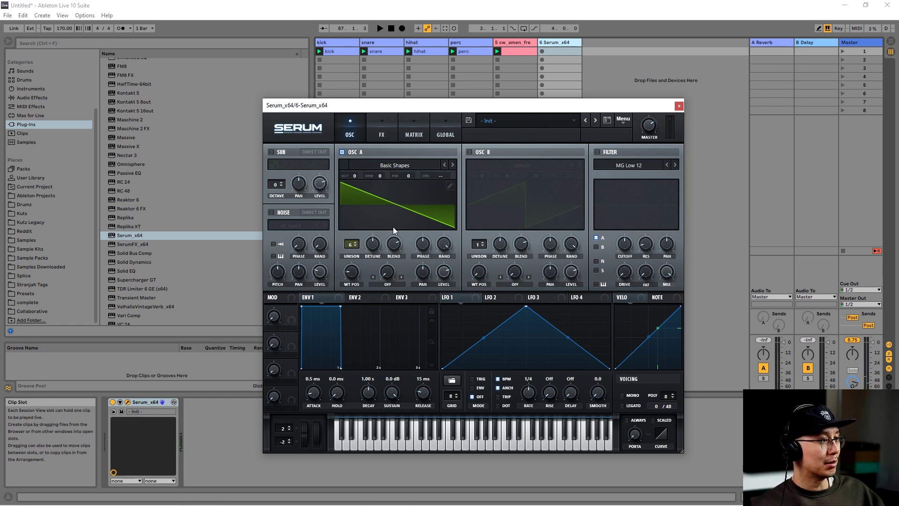
Step: Enable the sub oscillator one octave down, change its waveform shape, and set level to 39%
left_click(271, 151)
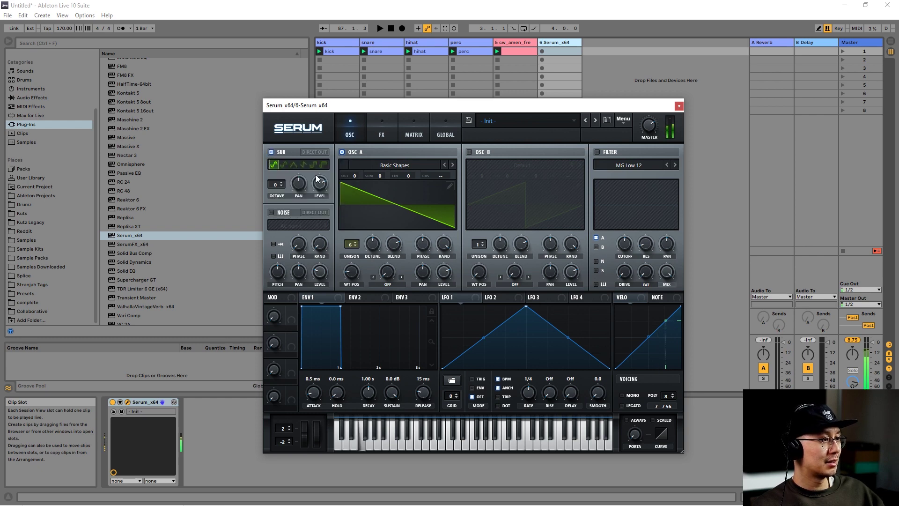
left_click(282, 186)
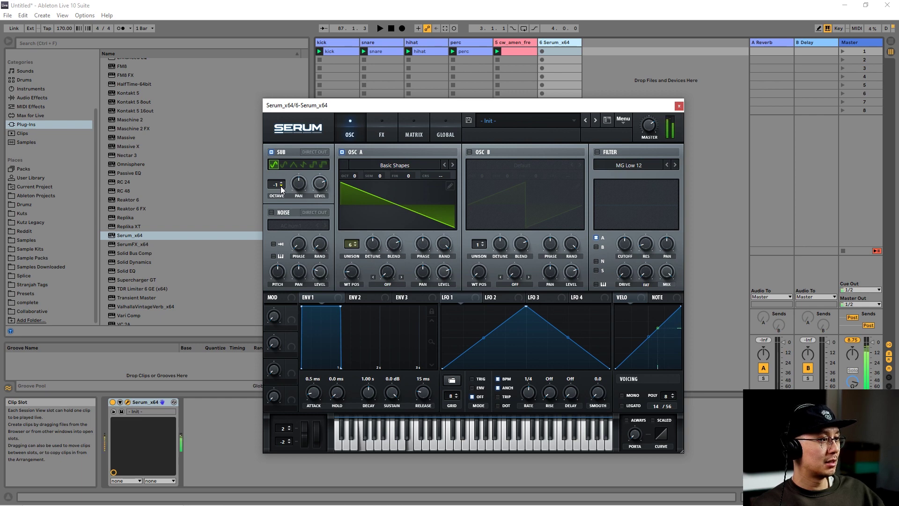
left_click(302, 164)
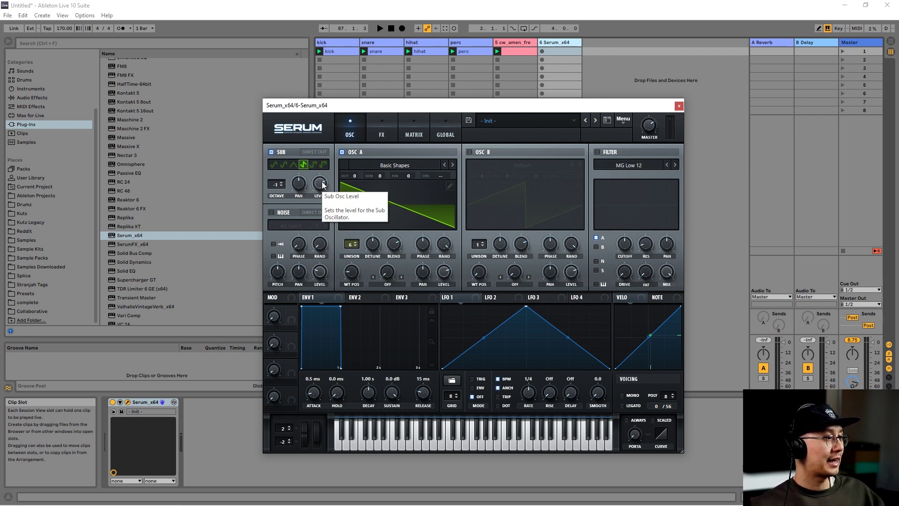
left_click_drag(323, 185, 327, 231)
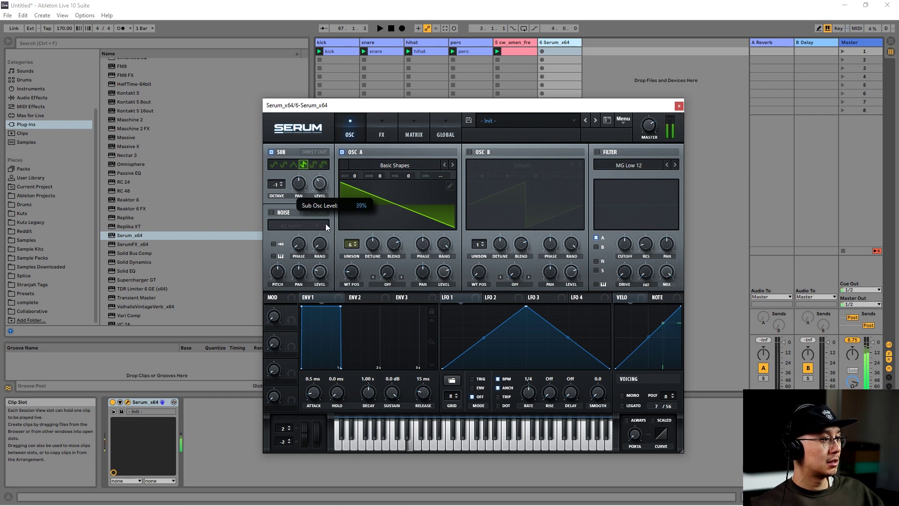
left_click(322, 188)
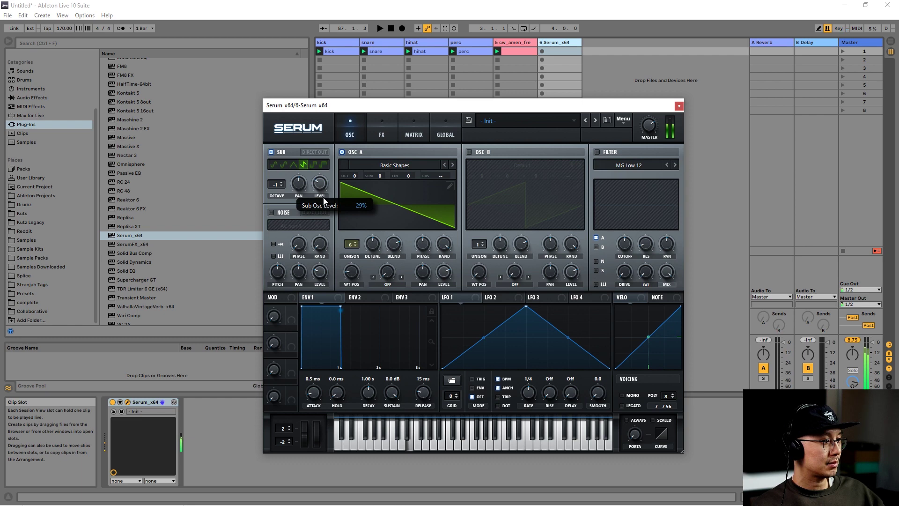
Step: Switch off the sub oscillator and enable the filter with cutoff fully open and some drive
left_click(272, 152)
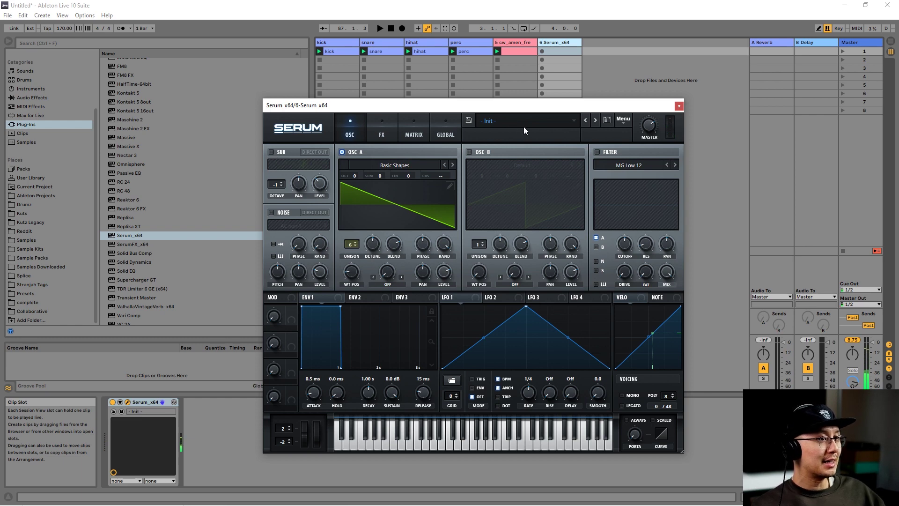
left_click(598, 153)
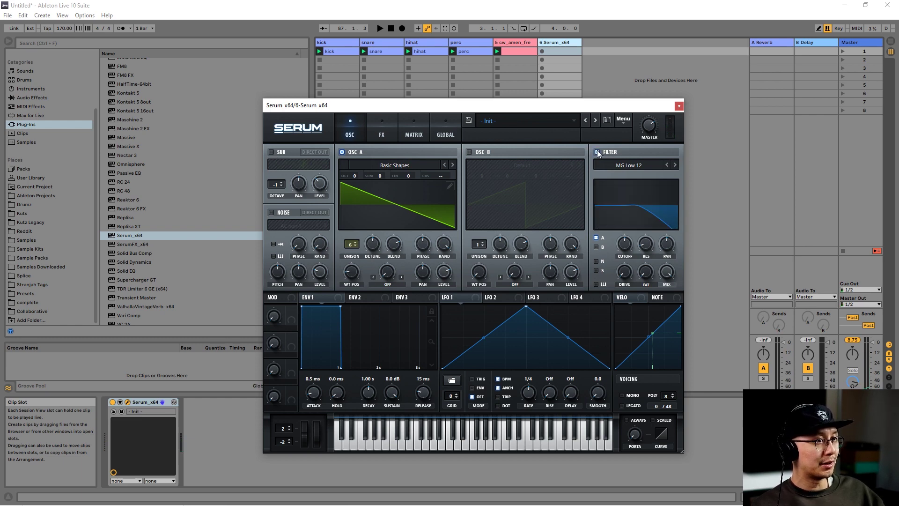
left_click_drag(625, 248, 606, 125)
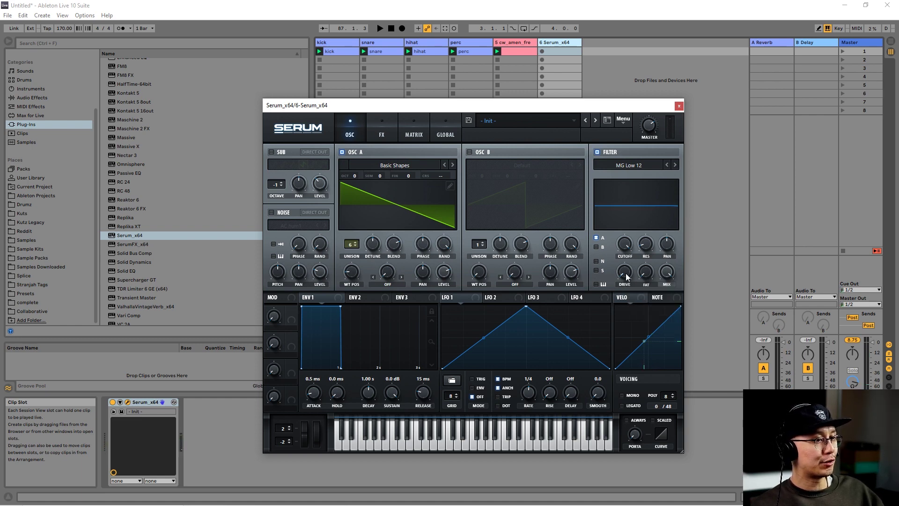
left_click_drag(626, 276, 624, 231)
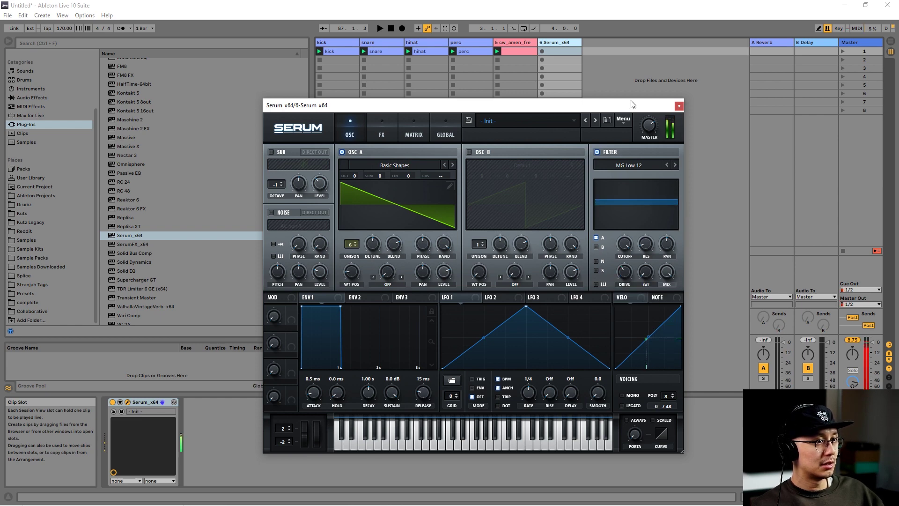
Step: Lower the master output to 52%, raise filter drive to 55% with slight Fat, and show FX
mouse_move(651, 129)
left_click_drag(652, 129, 649, 147)
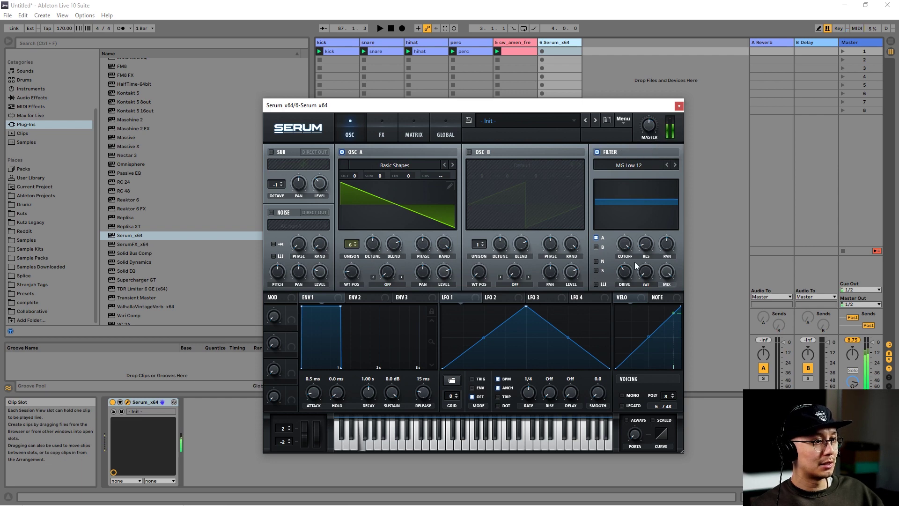
left_click_drag(626, 272, 646, 245)
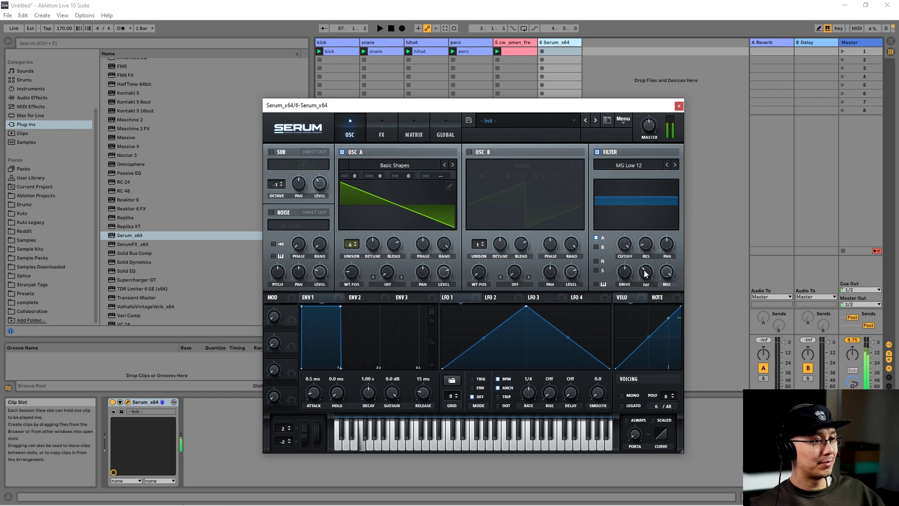
left_click_drag(645, 280, 645, 276)
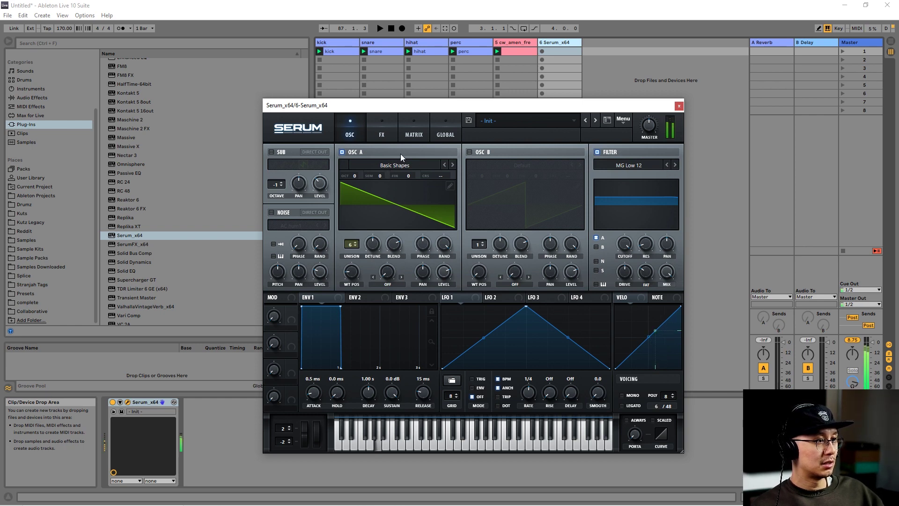
left_click(383, 135)
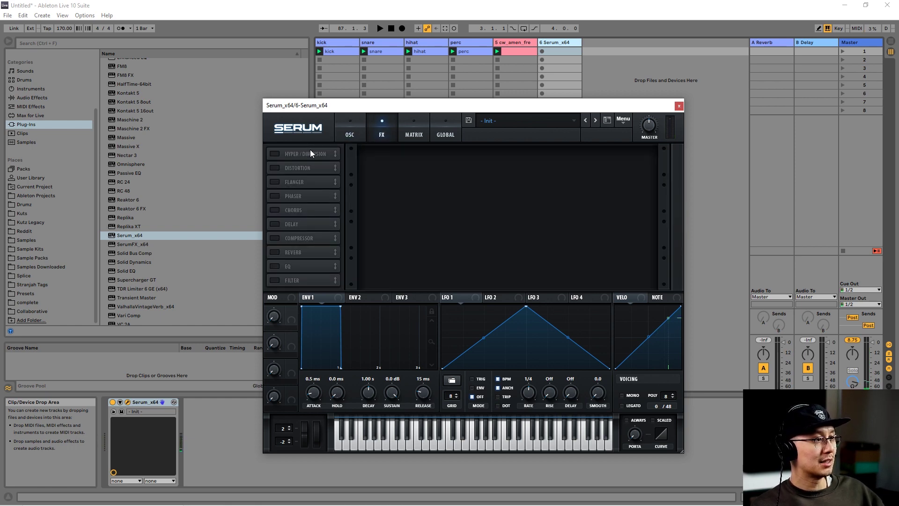
Step: Enable the Distortion effect and audition notes through it
left_click_drag(400, 106, 388, 103)
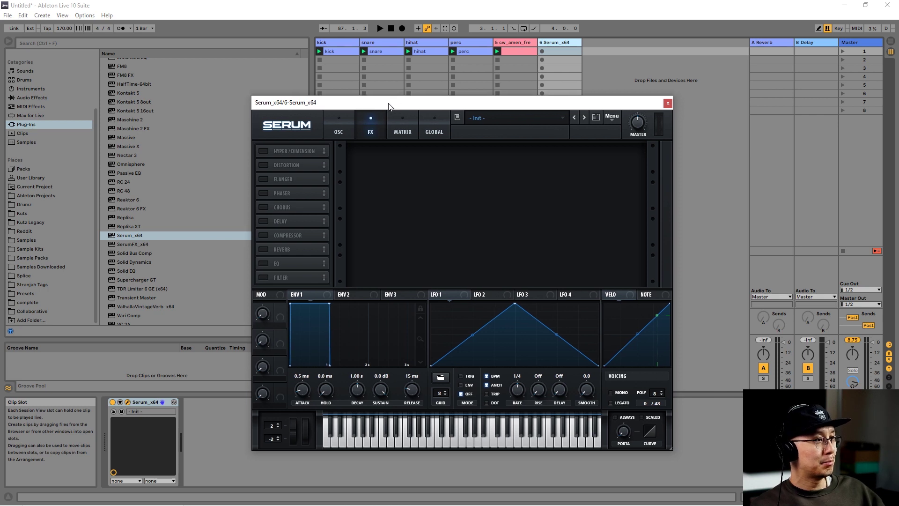
key("a")
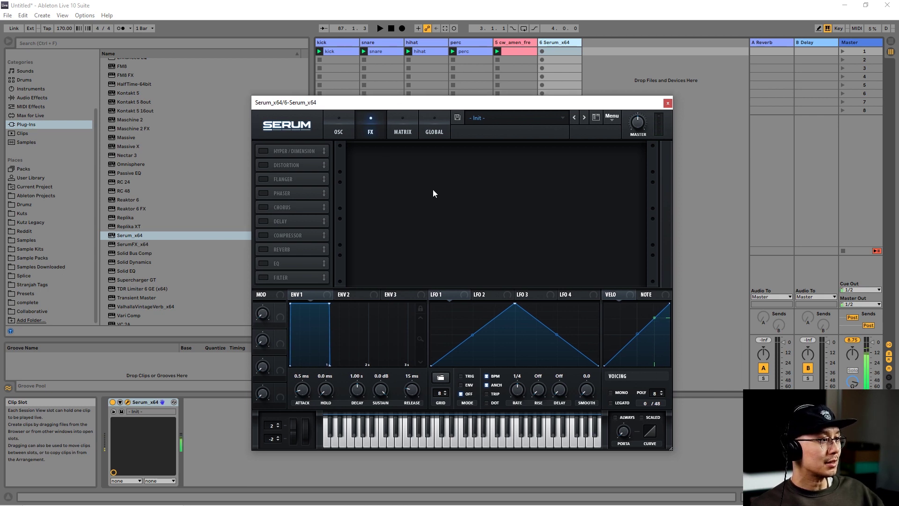
left_click(263, 165)
key("a")
key("k")
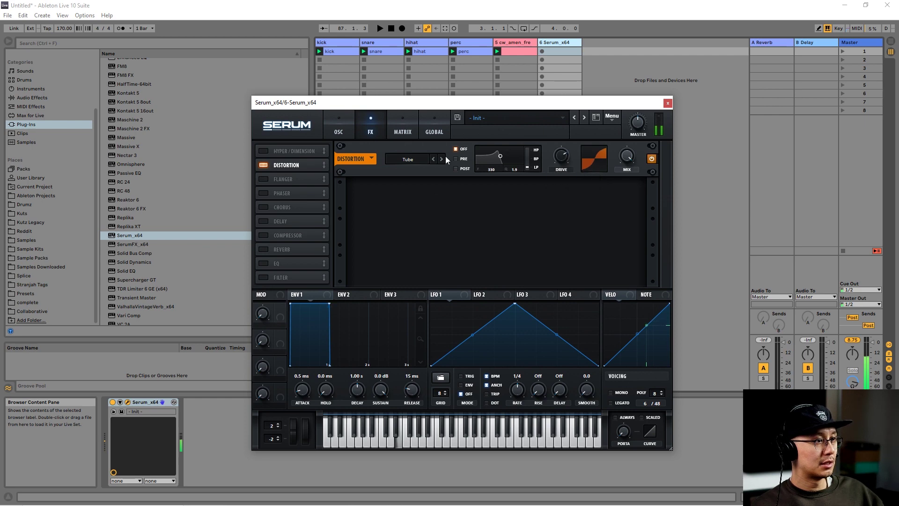
Step: Step the distortion type through SoftClip, HardClip, Diode, Fold and Asym modes to X-Shaper
left_click(442, 159)
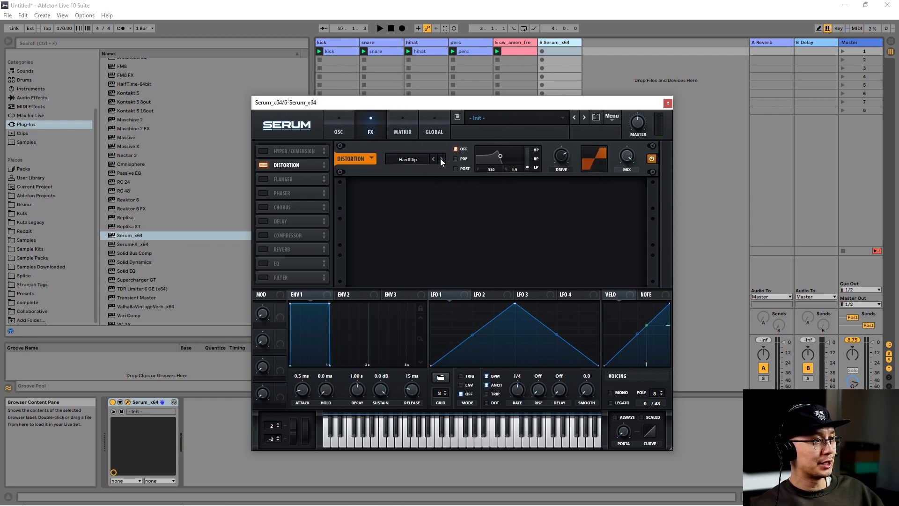
left_click(441, 159)
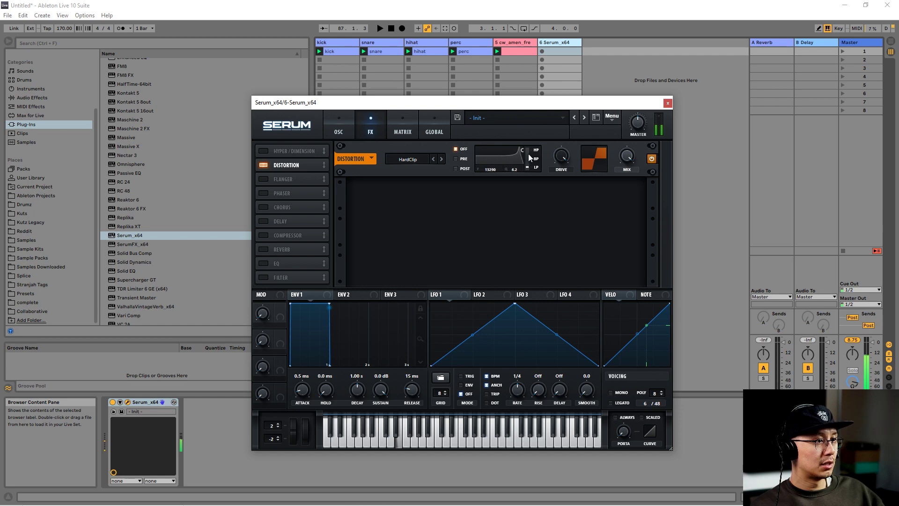
left_click(456, 169)
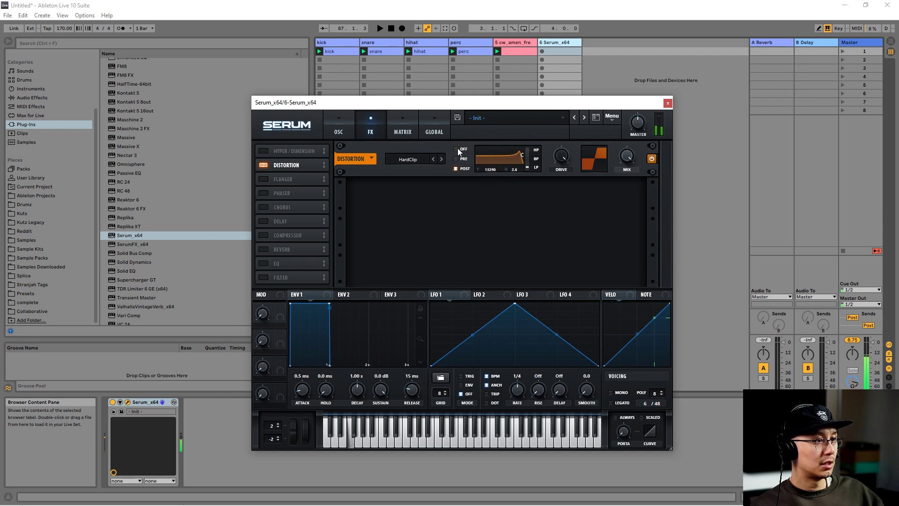
left_click(457, 149)
left_click(441, 159)
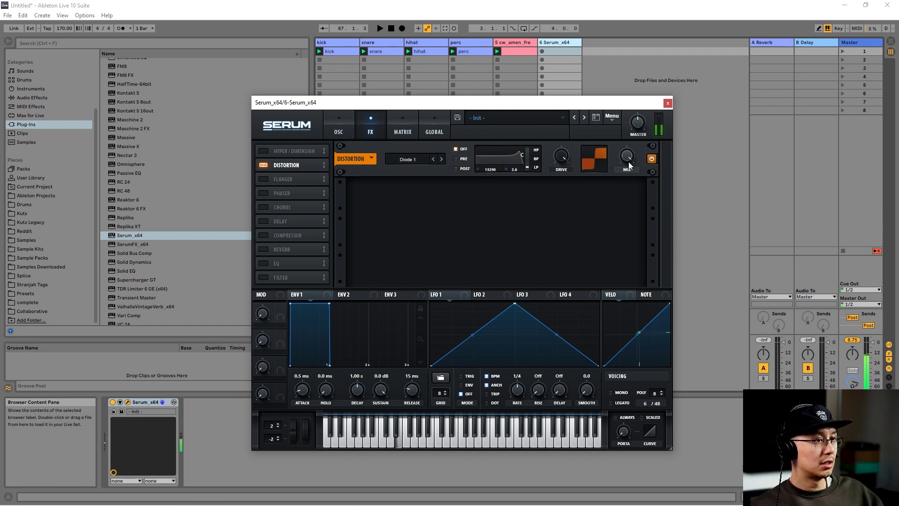
mouse_move(566, 181)
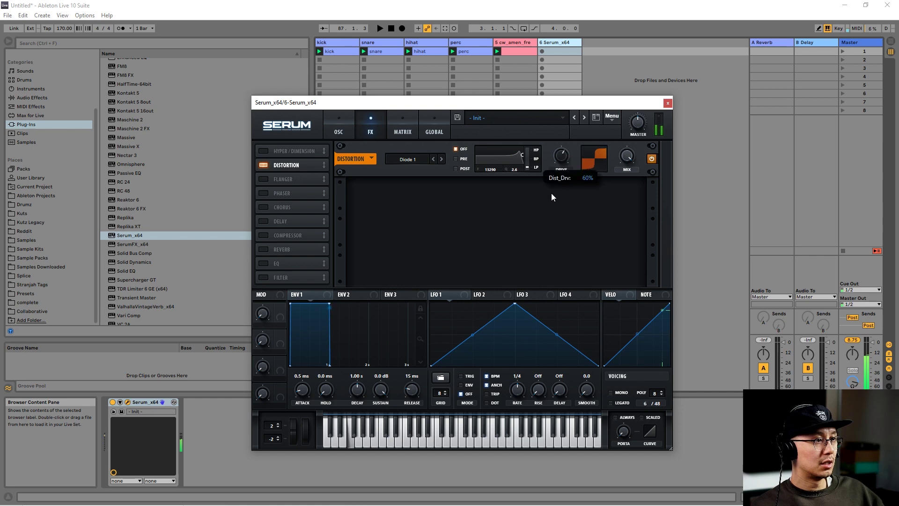
left_click(443, 160)
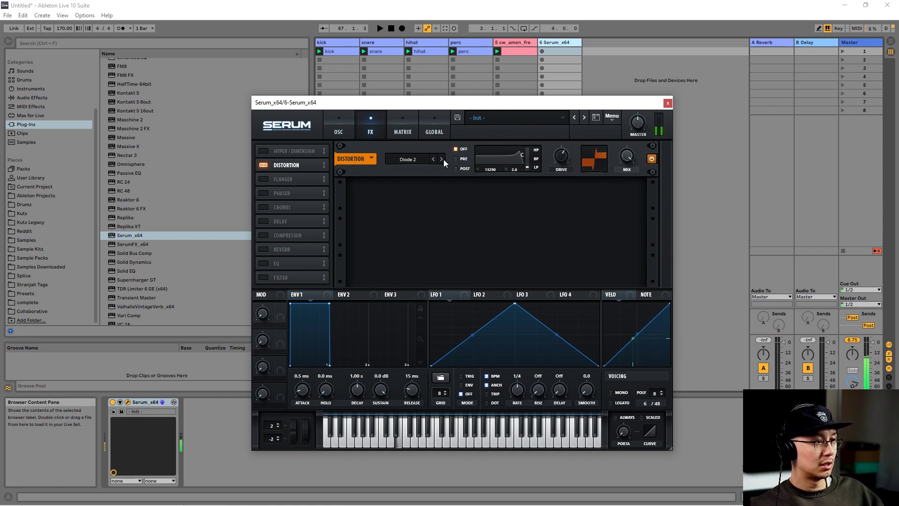
left_click(443, 160)
left_click(444, 159)
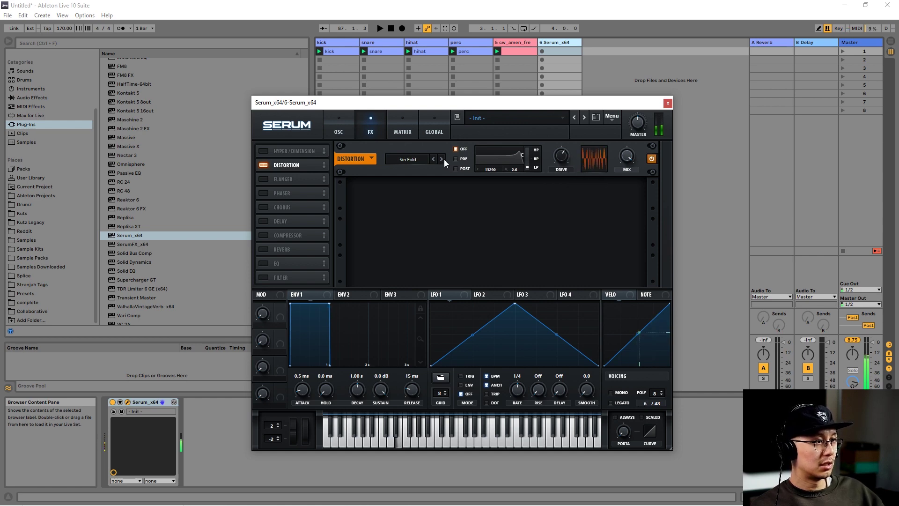
left_click(444, 160)
left_click(444, 159)
left_click(444, 159)
left_click(445, 159)
left_click(443, 159)
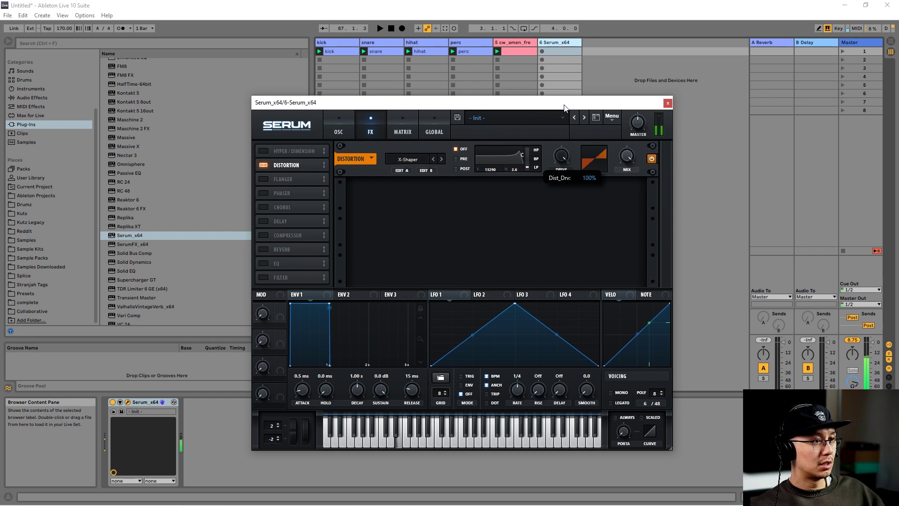
Step: Lower the distortion mix to about 54% and settle on X-Shaper (Asym) mode
left_click_drag(627, 156, 639, 213)
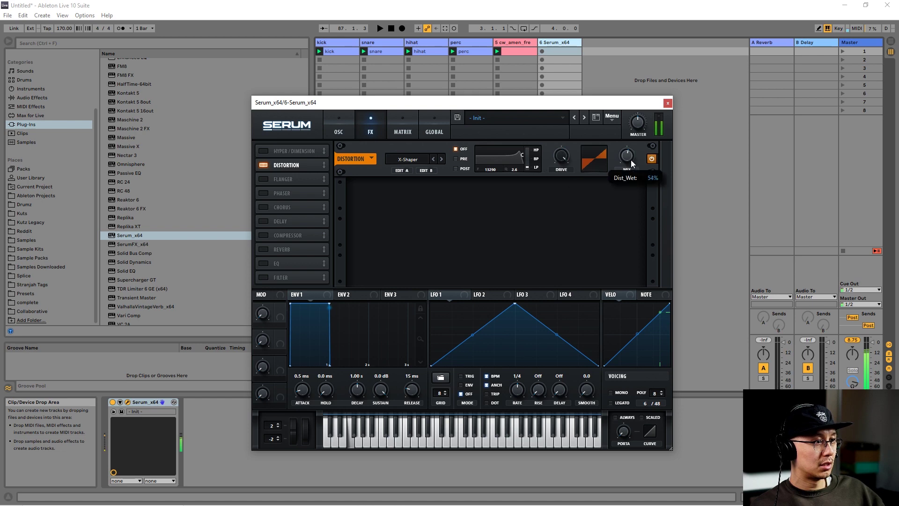
left_click(433, 159)
left_click(441, 160)
left_click(441, 159)
left_click(442, 160)
left_click(442, 160)
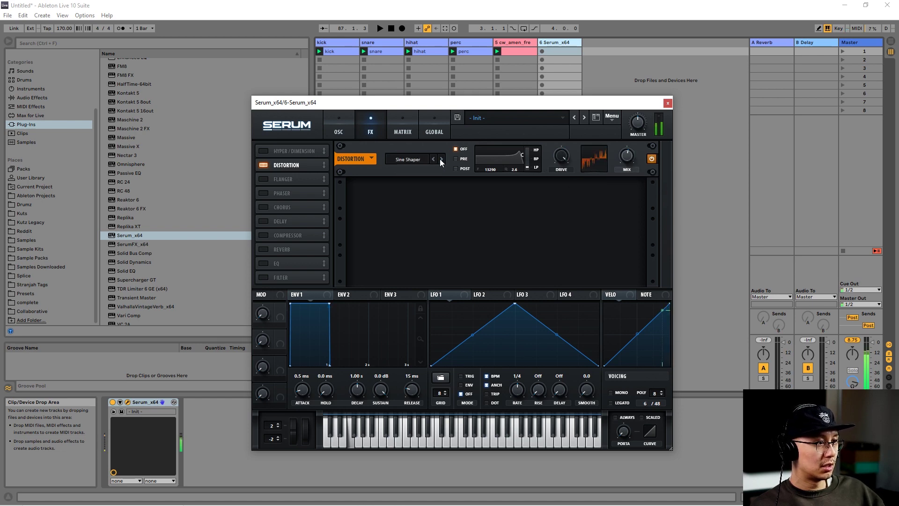
left_click(434, 160)
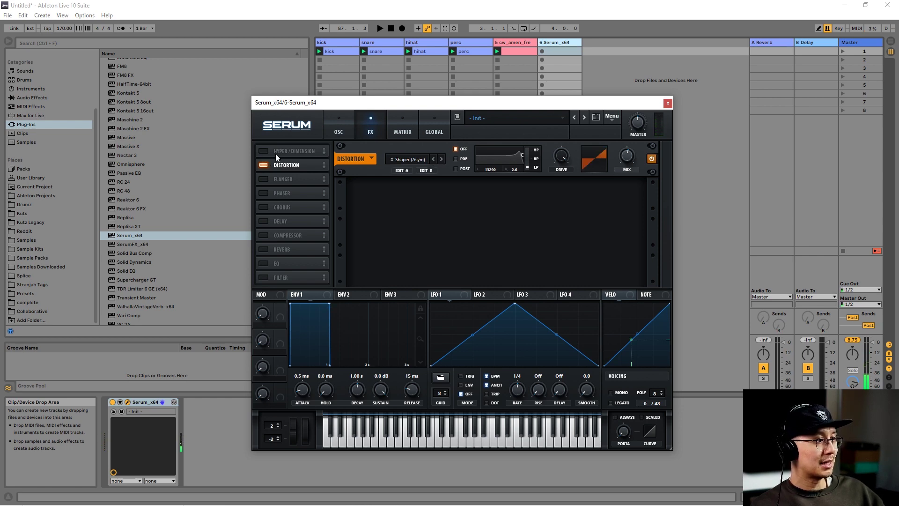
Step: Turn on Hyper/Dimension and lower the Hyper detune amount
left_click(262, 151)
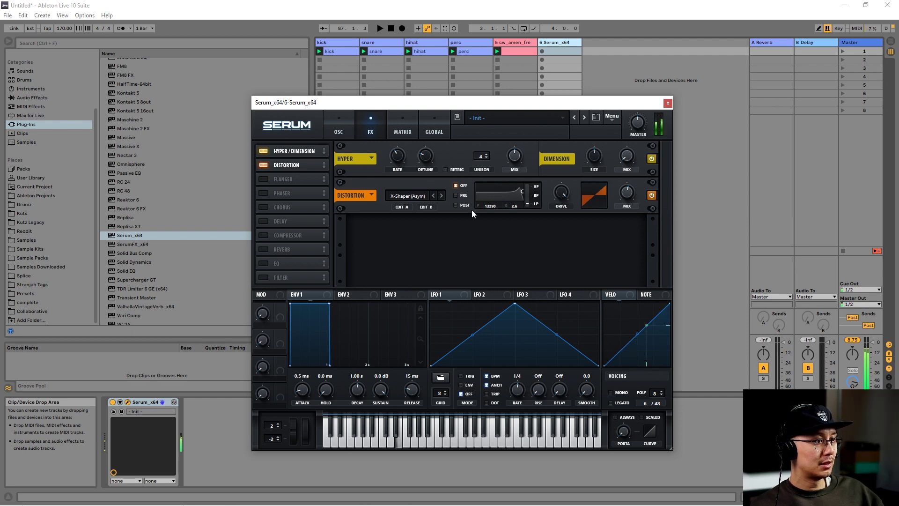
mouse_move(397, 160)
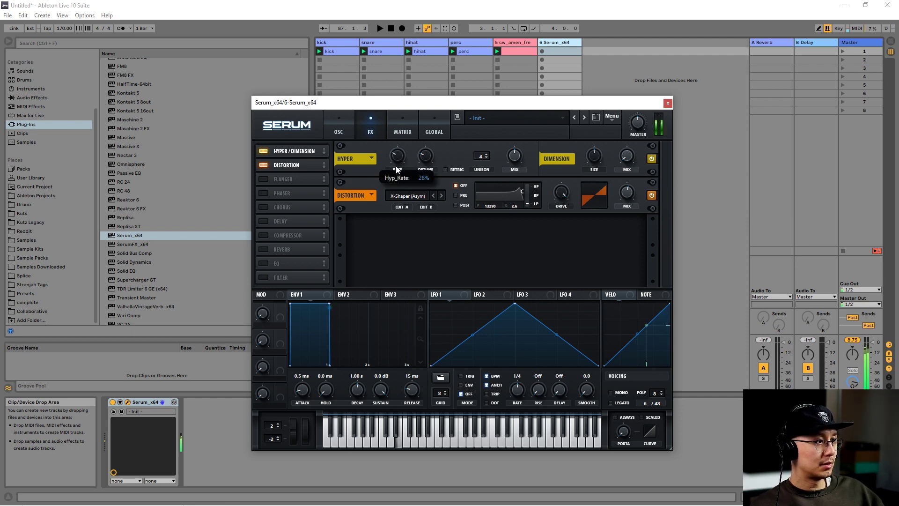
left_click_drag(425, 157, 425, 164)
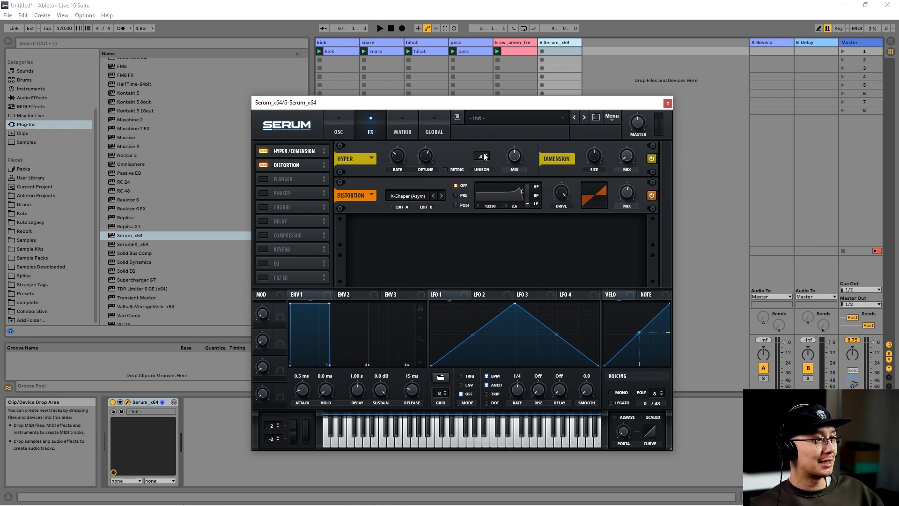
Step: Raise the Dimension mix to about 92%
left_click(348, 127)
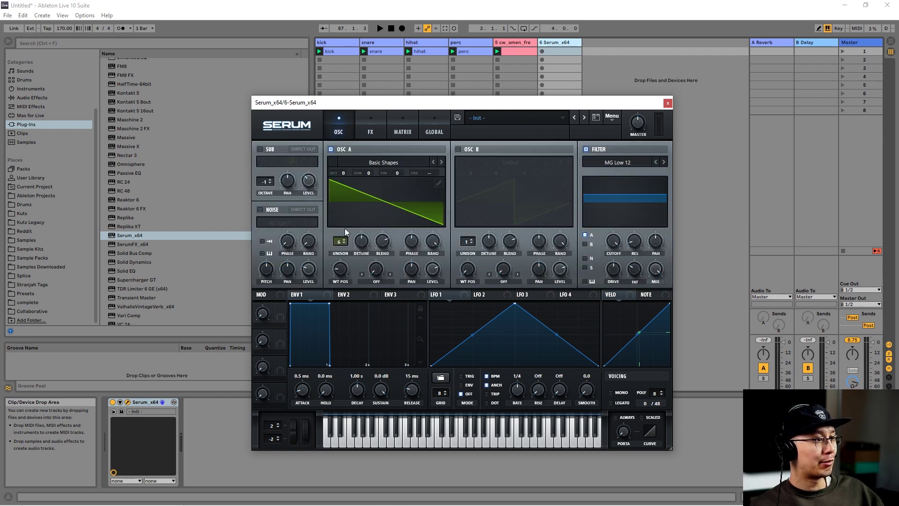
left_click(363, 131)
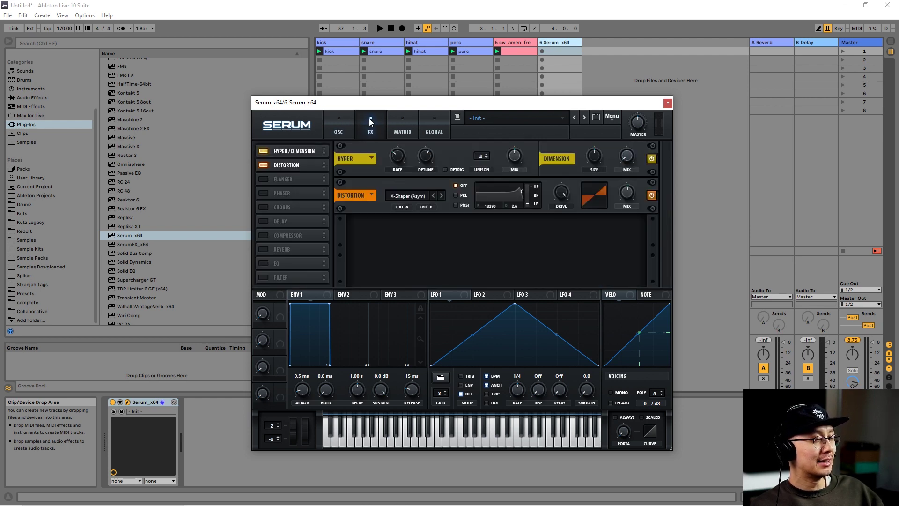
left_click(349, 124)
left_click(369, 129)
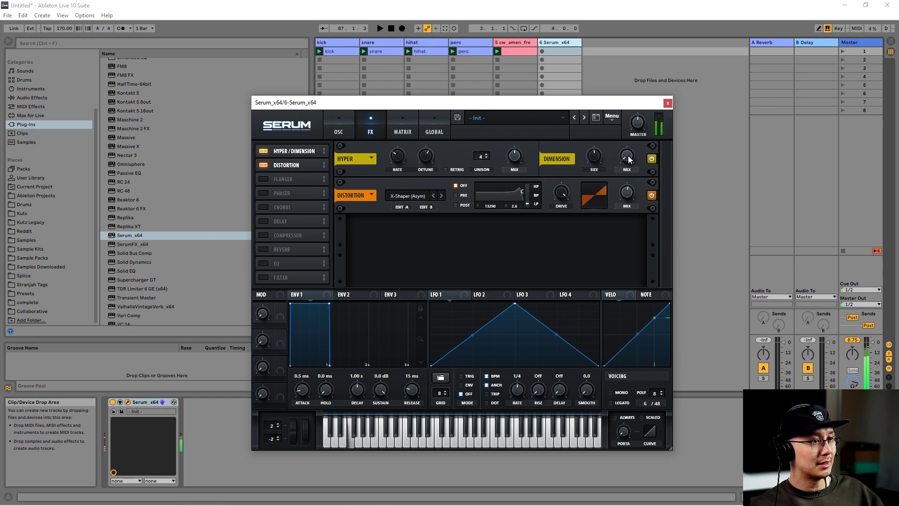
left_click_drag(628, 156, 594, 118)
left_click_drag(631, 165, 632, 206)
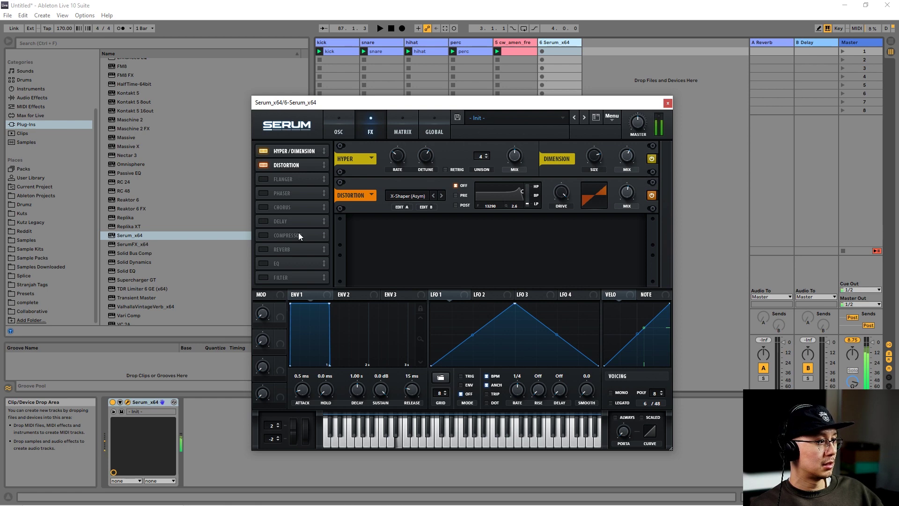
Step: Enable the Phaser and lower its frequency to 40 Hz
left_click(263, 193)
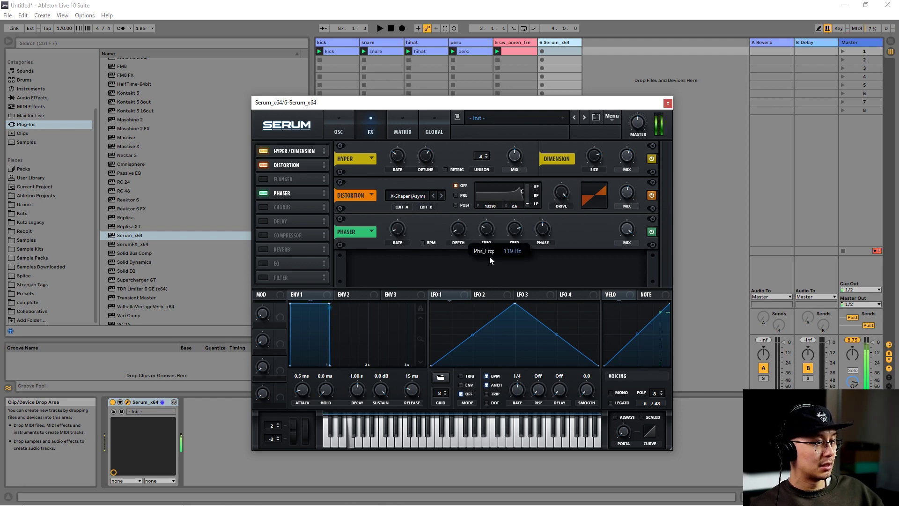
left_click_drag(490, 257, 487, 274)
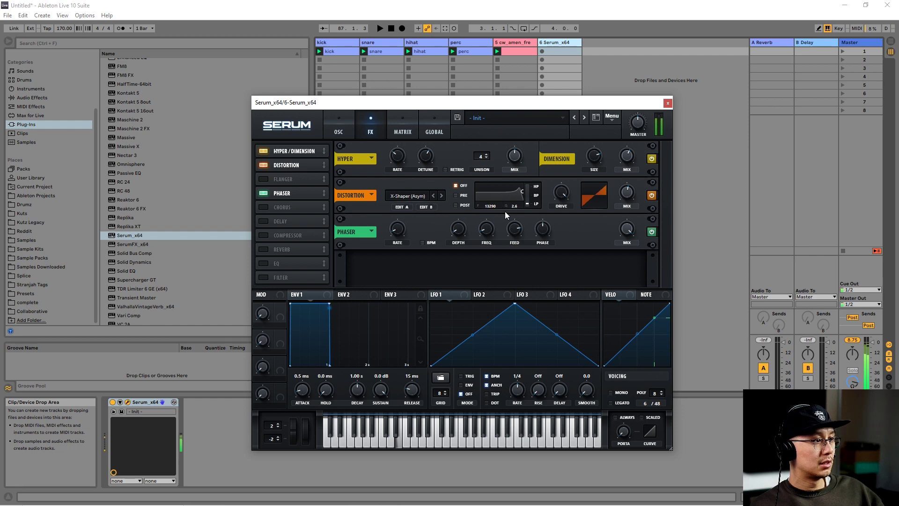
Step: Enable a multiband compressor with lowered mid band and high band at 51%, then close Serum
left_click(265, 237)
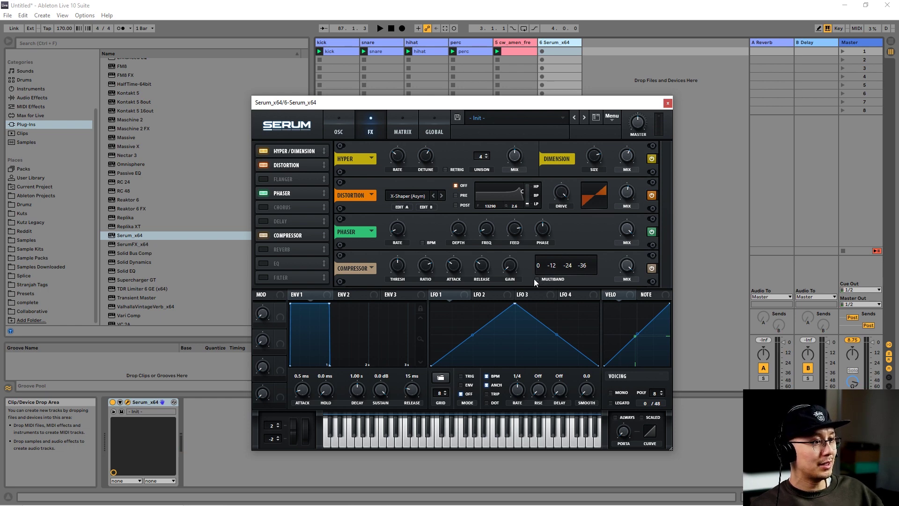
left_click(537, 279)
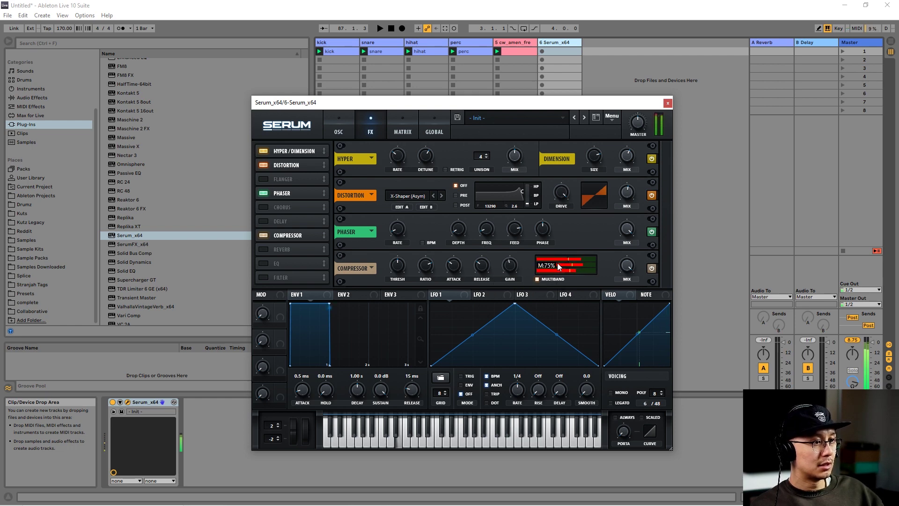
mouse_move(555, 263)
left_mouse_down()
mouse_move(593, 257)
mouse_move(558, 260)
left_mouse_up()
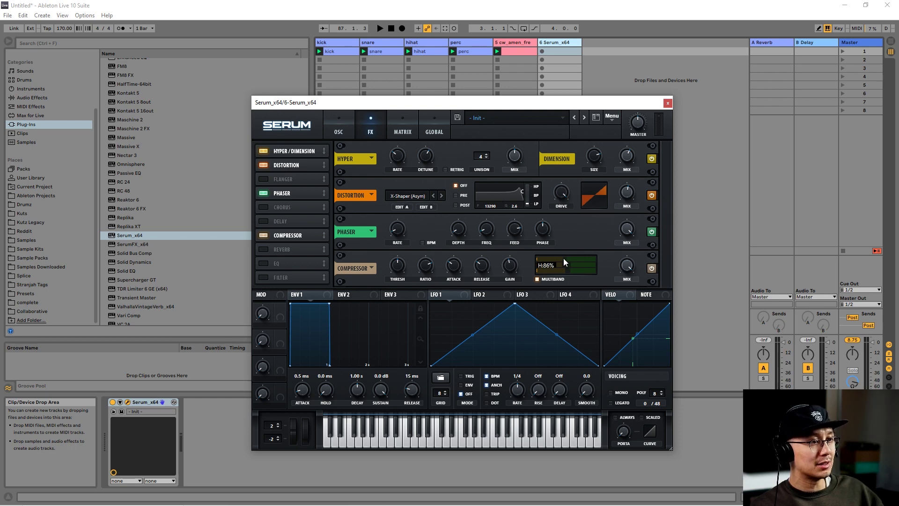
mouse_move(564, 259)
left_mouse_down()
mouse_move(556, 258)
mouse_move(588, 262)
mouse_move(574, 271)
left_mouse_up()
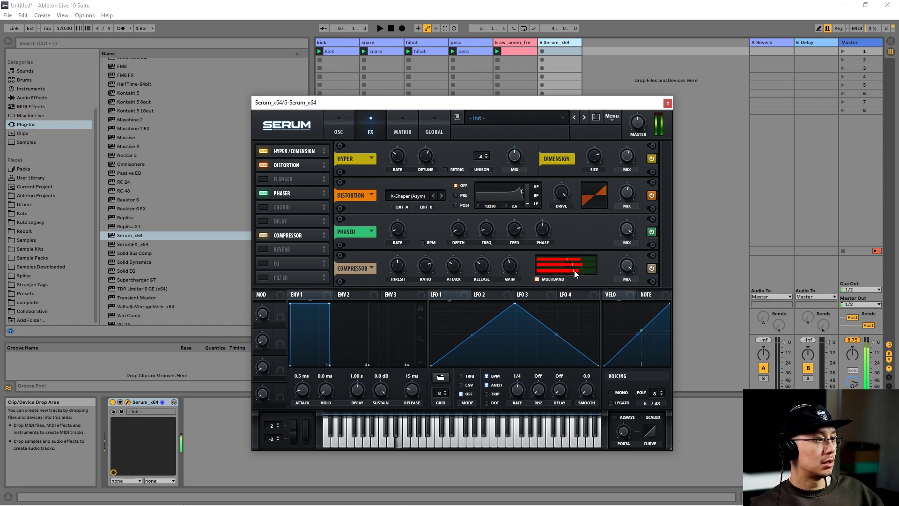
left_click(670, 103)
Step: Add an empty MIDI clip on the Serum track, start playback, and set its volume to -5.3 dB
double_click(564, 50)
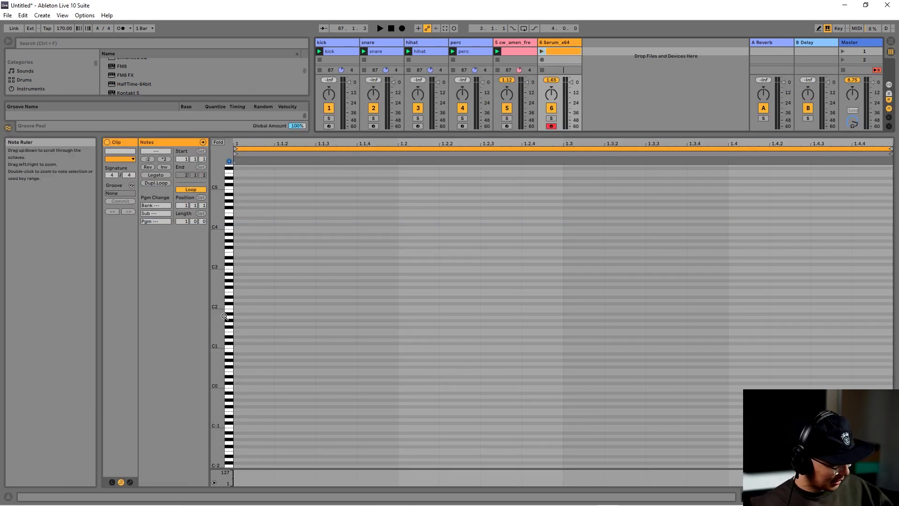
key("shift+Tab")
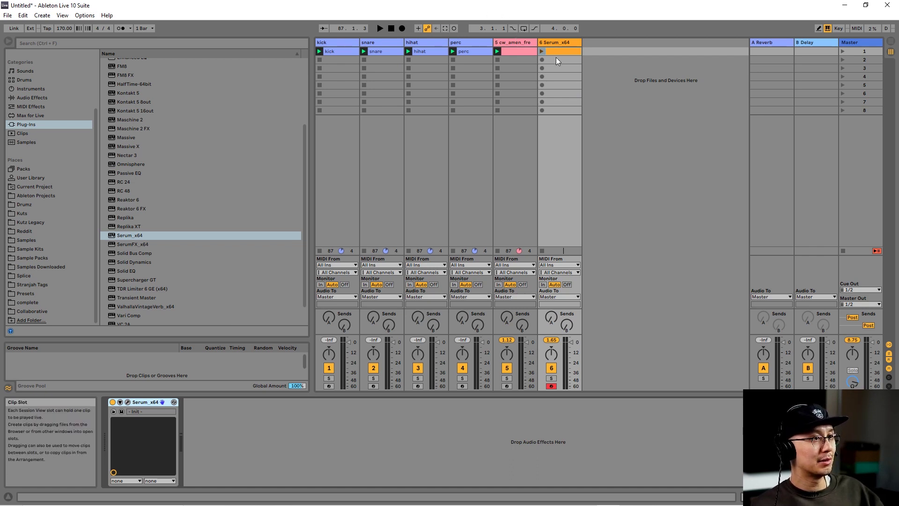
key("space")
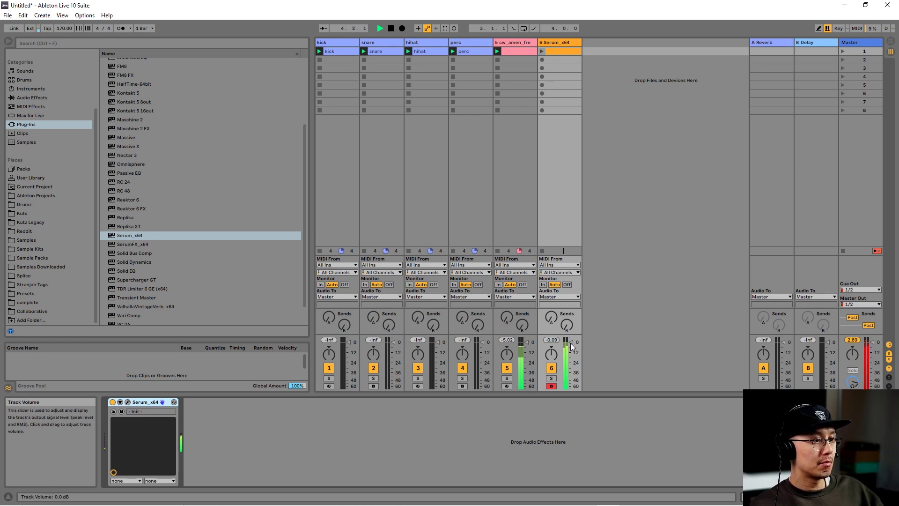
left_click_drag(570, 344, 570, 345)
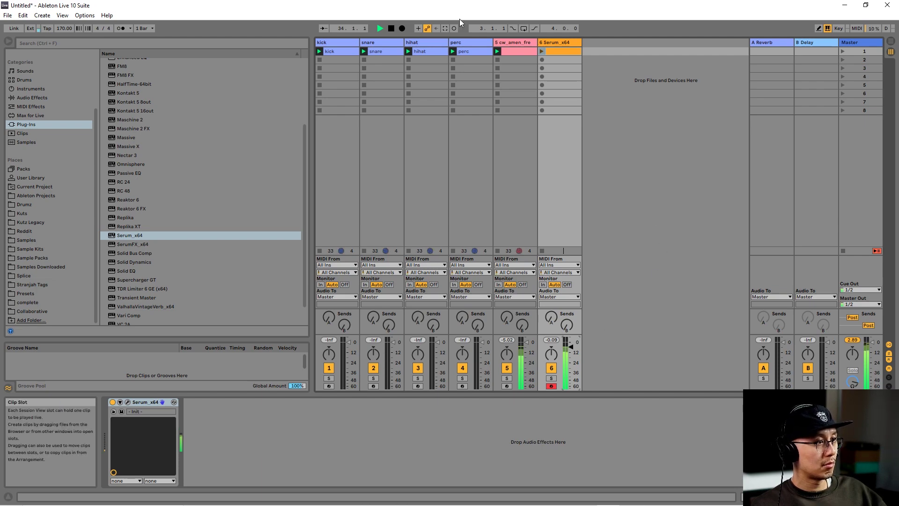
Step: Capture the played notes into a new Serum_x64 clip and crop it
left_click(445, 28)
left_click_drag(895, 392, 822, 178)
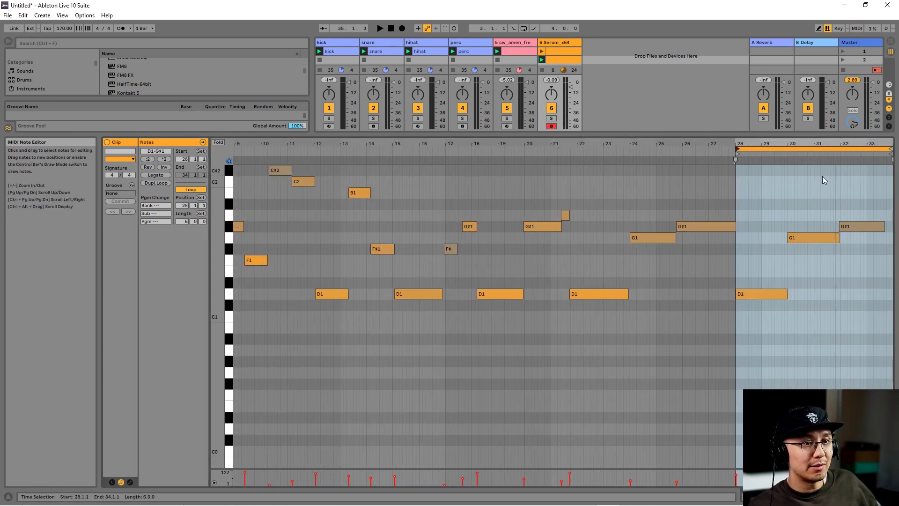
left_click(797, 180)
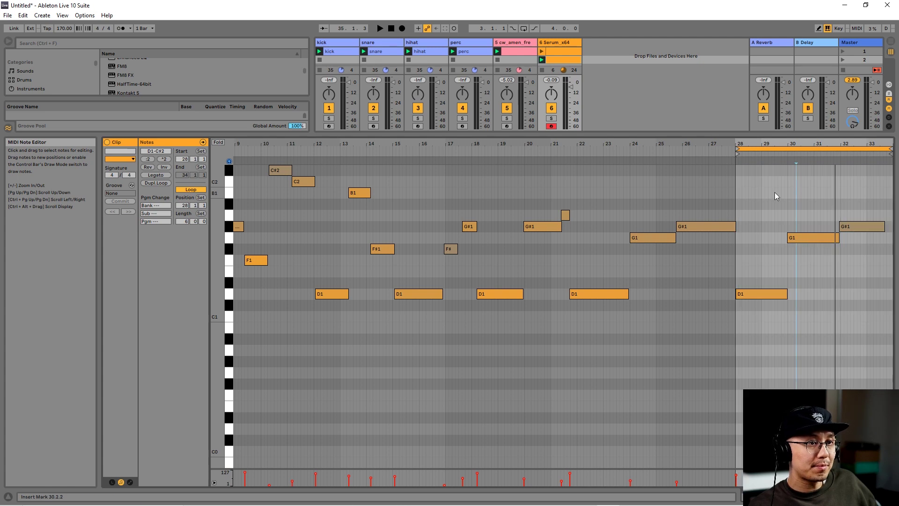
right_click(775, 194)
left_click(677, 232)
Step: Move G#1 to start at bar 4, shorten G1 and G#1, and set clip length to 4 bars
left_click(570, 225)
left_click_drag(752, 226, 646, 227)
left_click(655, 238, "shift")
left_click_drag(755, 227, 672, 236)
left_click(185, 222)
type("4")
key("Return")
key("ctrl+a")
Step: Refine the notes: G1 ends at bar 4, D1 at bar 3, G#1 spans 4.3 to bar 5
left_click(428, 237)
key("space")
left_click(602, 234)
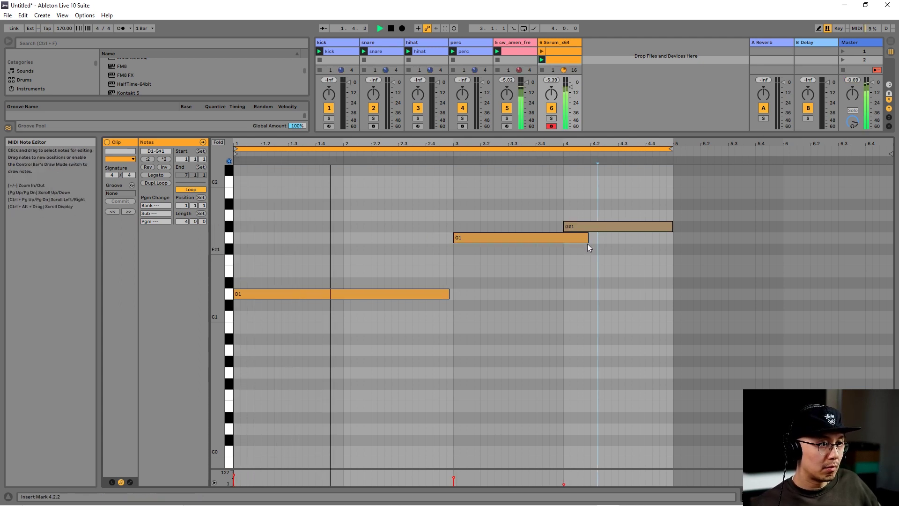
left_click_drag(588, 240, 564, 239)
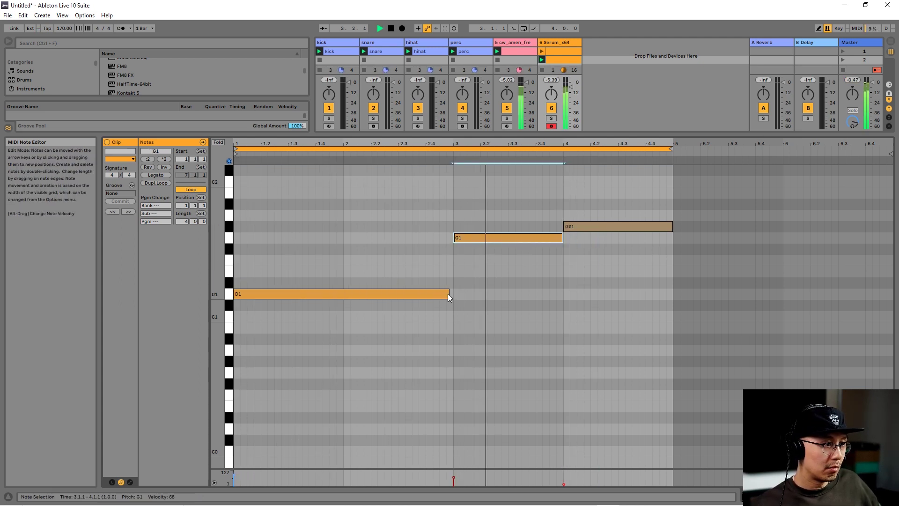
left_click_drag(448, 294, 452, 294)
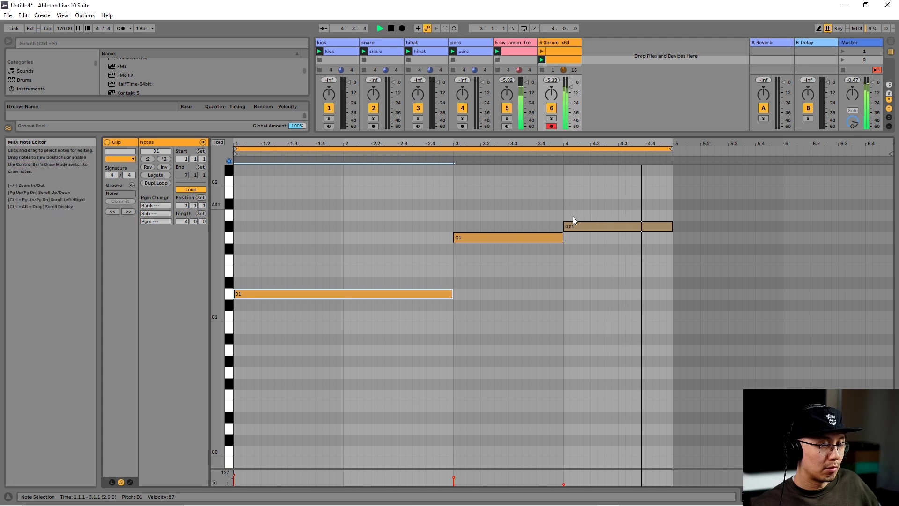
left_click_drag(565, 228, 618, 239)
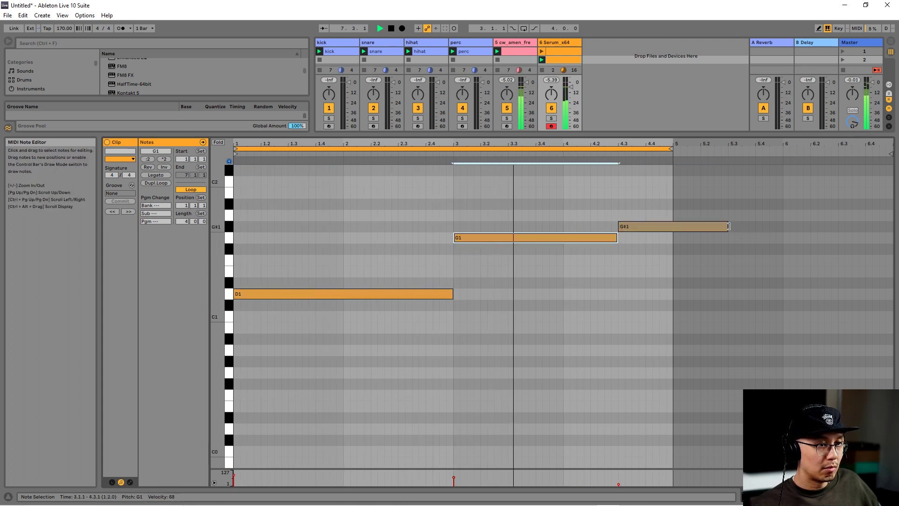
left_click_drag(729, 226, 672, 226)
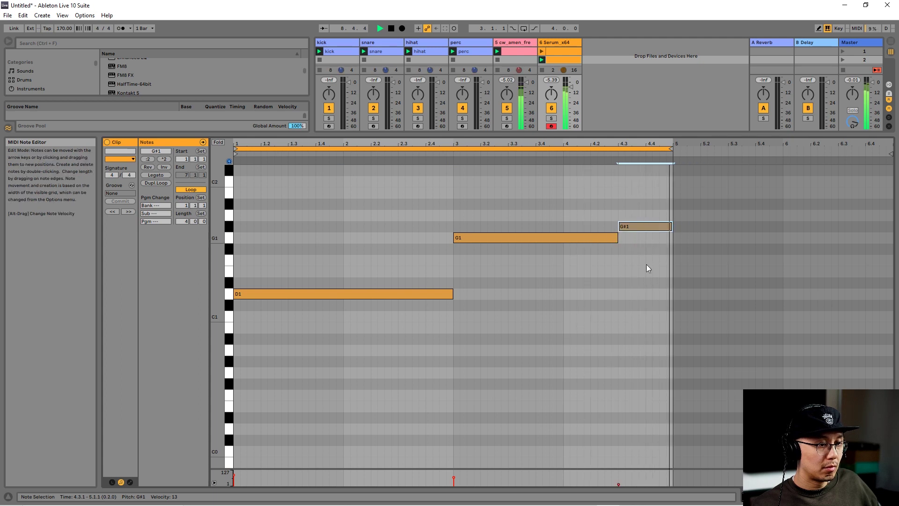
Step: Raise the velocities of all three notes together
key("ctrl+a")
left_click_drag(642, 227, 642, 260)
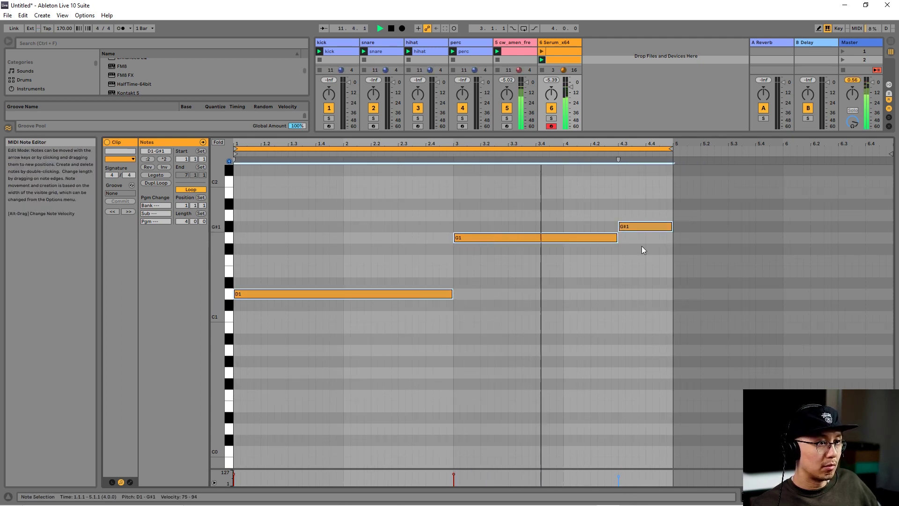
left_click(642, 259)
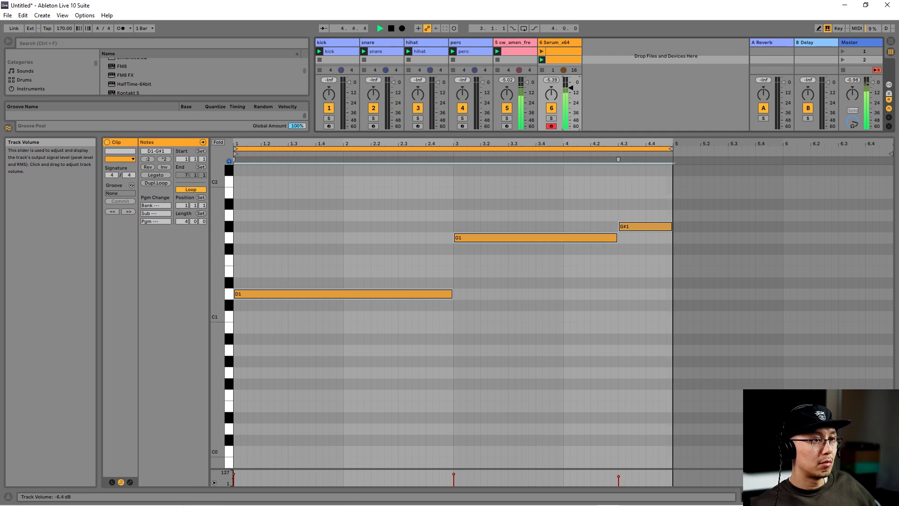
key("shift+Tab")
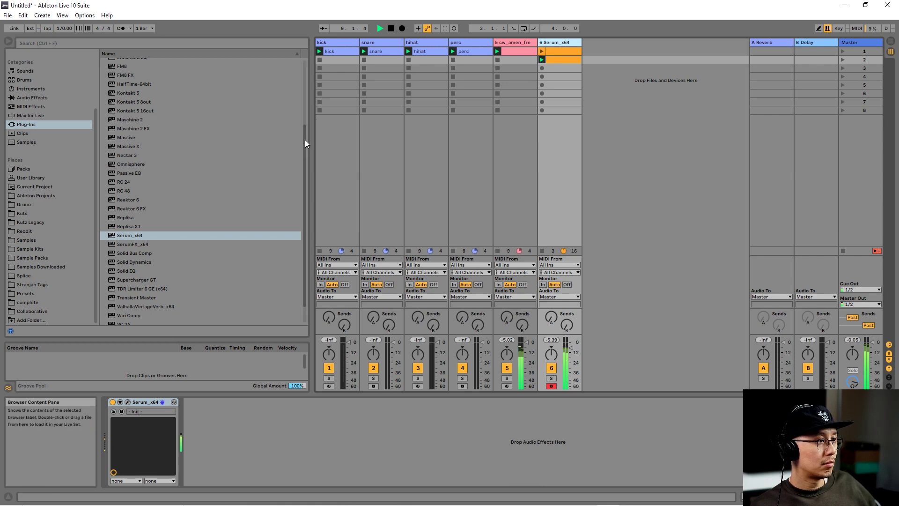
Step: Add EQ Eight after Serum and boost its band 4 around 5 kHz
left_click(30, 97)
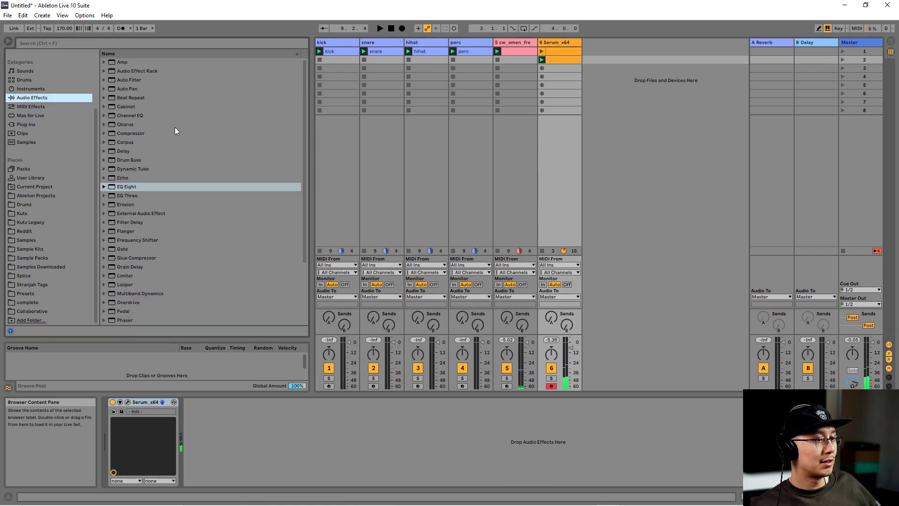
left_click_drag(125, 187, 315, 430)
key("space")
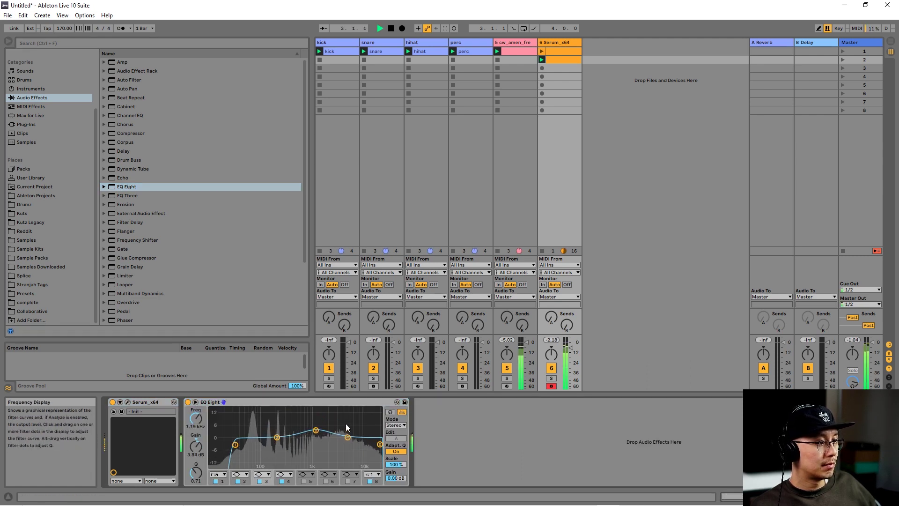
left_click(348, 437)
left_click_drag(347, 437, 348, 430)
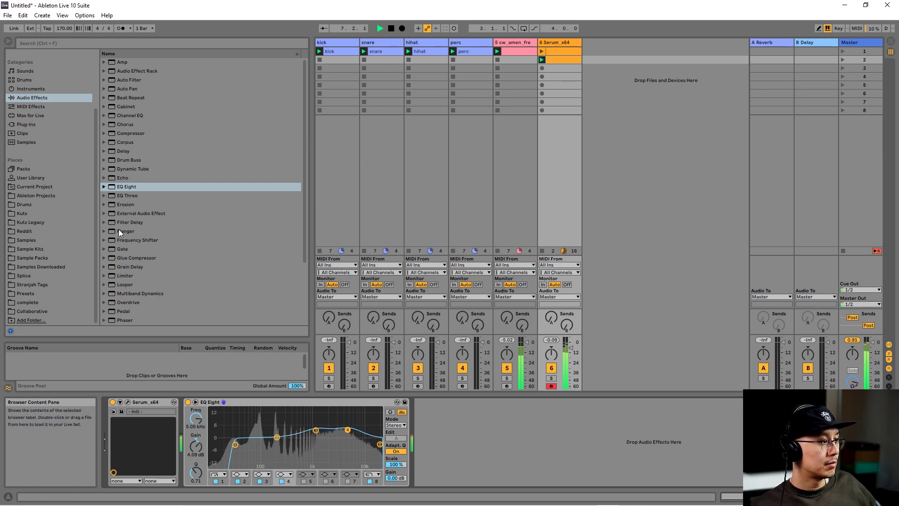
Step: Add an Erosion effect after the EQ Eight and play the loop
scroll(183, 234, "down", 2)
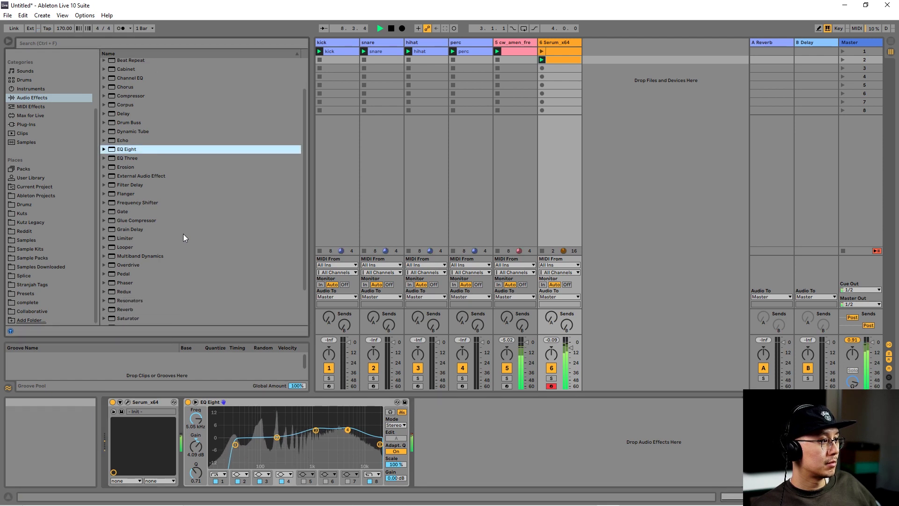
key("space")
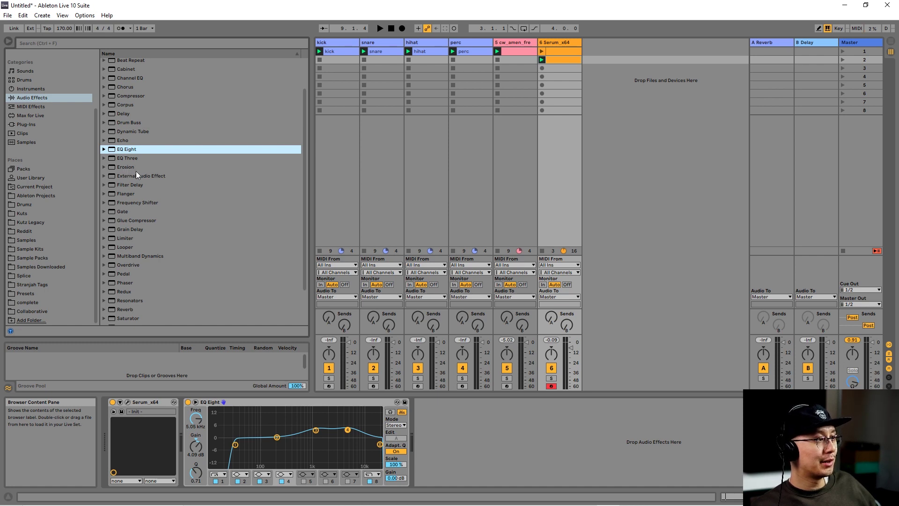
left_click_drag(126, 168, 464, 424)
key("space")
Step: Compare Erosion's Sine and Wide Noise modes during playback
left_click(452, 457)
left_click(476, 457)
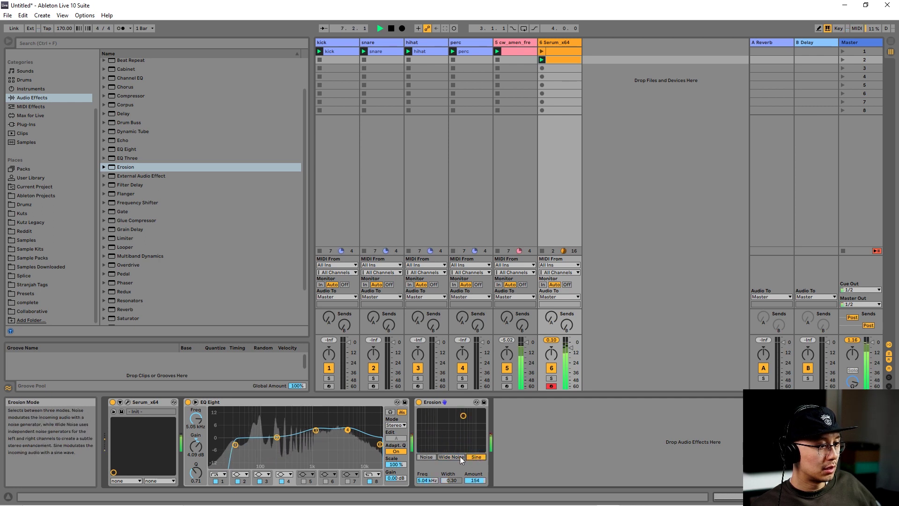
left_click(471, 457)
key("space")
left_click(458, 456)
left_click(476, 456)
key("space")
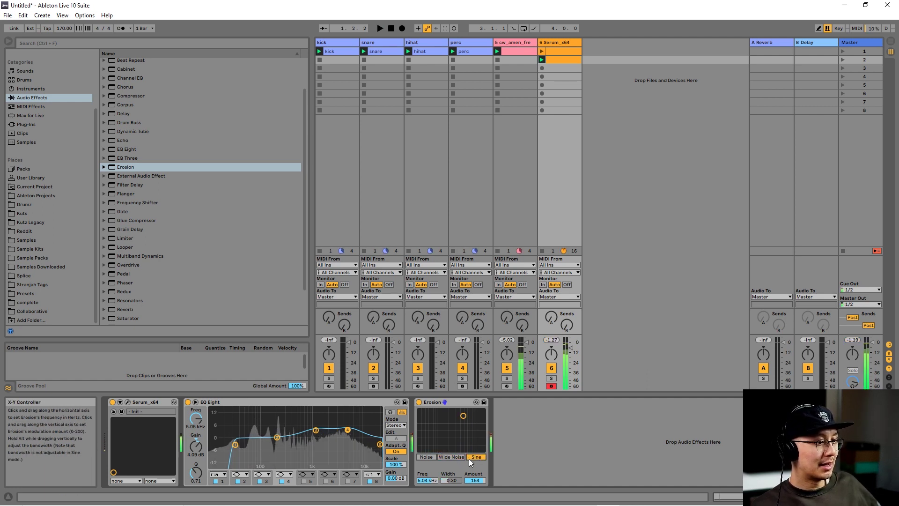
left_click(457, 456)
left_click(474, 456)
left_click(463, 457)
left_click(471, 456)
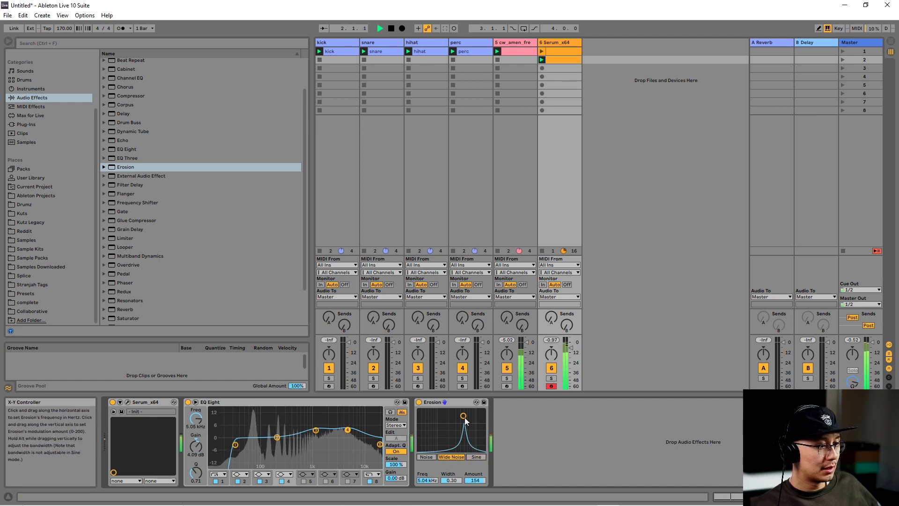
Step: Lower Erosion's frequency to about 3.6 kHz and A/B it by toggling it off and on
mouse_move(465, 420)
left_mouse_down()
mouse_move(459, 432)
mouse_move(464, 412)
mouse_move(458, 435)
mouse_move(450, 428)
mouse_move(459, 437)
left_mouse_up()
left_click(419, 402)
left_click(419, 402)
left_click(420, 402)
left_click(420, 403)
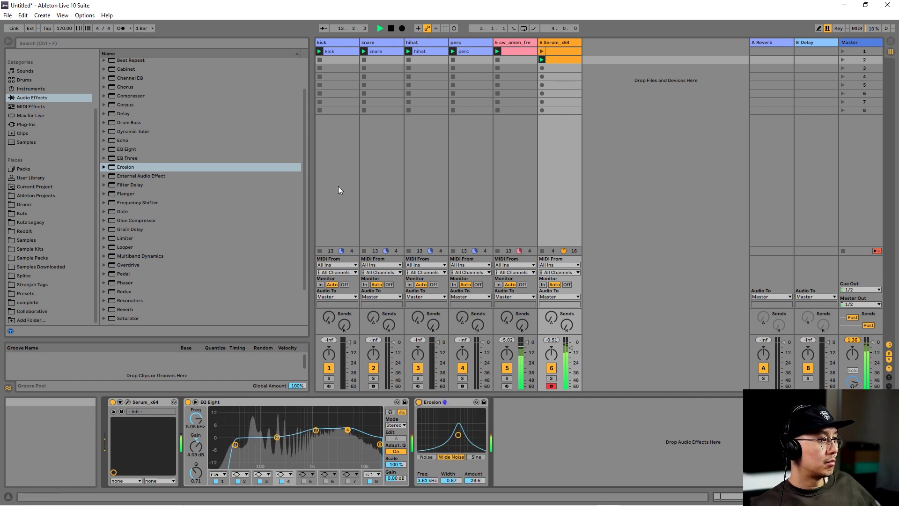
Step: Add Overdrive after Erosion with drive turned down to 10%
left_click_drag(306, 169, 628, 412)
left_click_drag(504, 454, 531, 464)
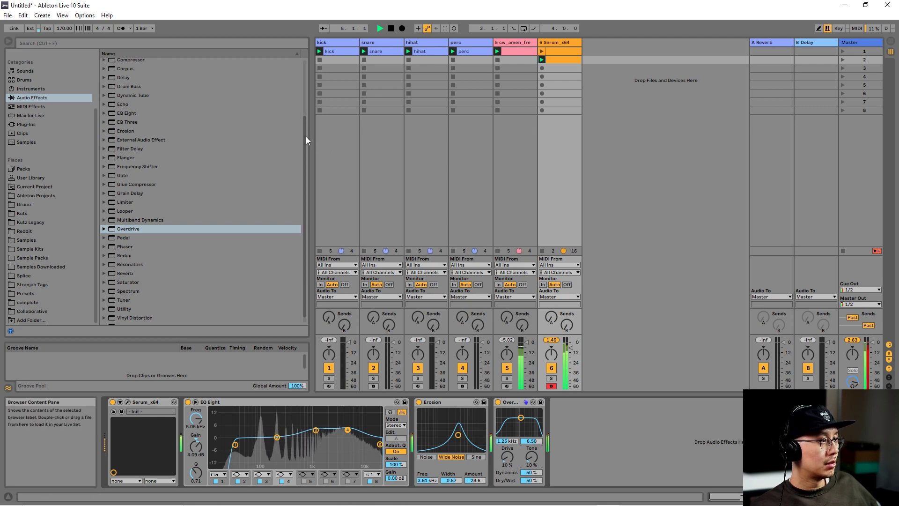
mouse_move(306, 136)
left_mouse_down()
mouse_move(310, 74)
mouse_move(310, 131)
left_mouse_up()
Step: Add the Devastor2 plug-in after Overdrive and start the loop playing
left_click(26, 124)
scroll(181, 140, "up", 5)
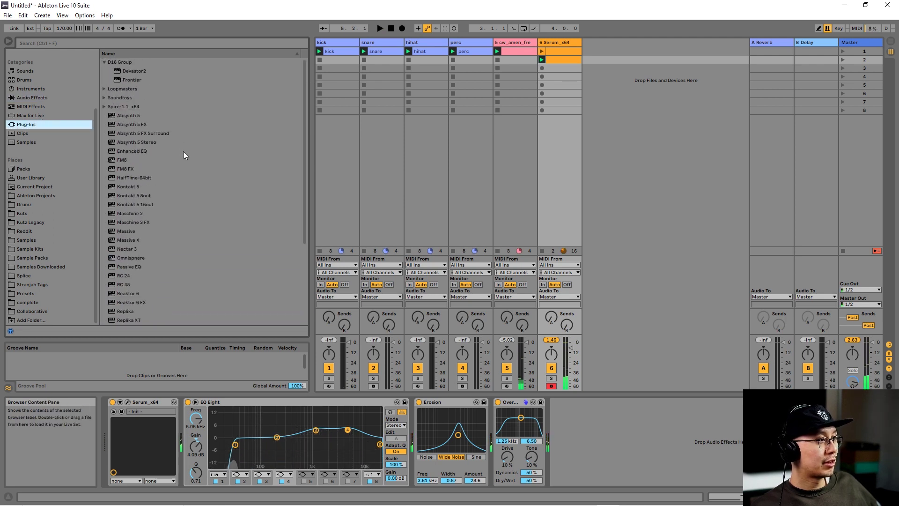
left_click_drag(134, 71, 643, 411)
left_click_drag(486, 114, 437, 179)
left_click_drag(668, 184, 666, 162)
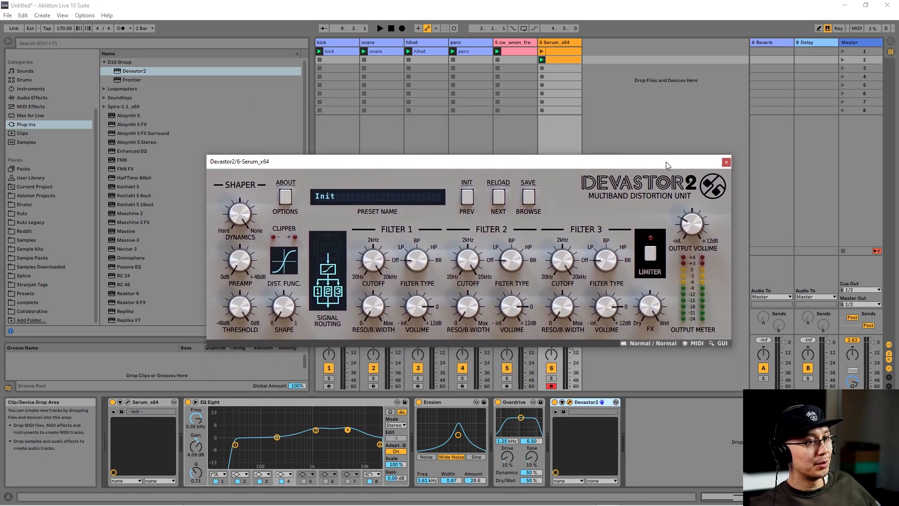
key("space")
Step: Step through Devastor 2 presets Acidity 1 to Acidity 5 and check the output volume
left_click(498, 198)
left_click(498, 198)
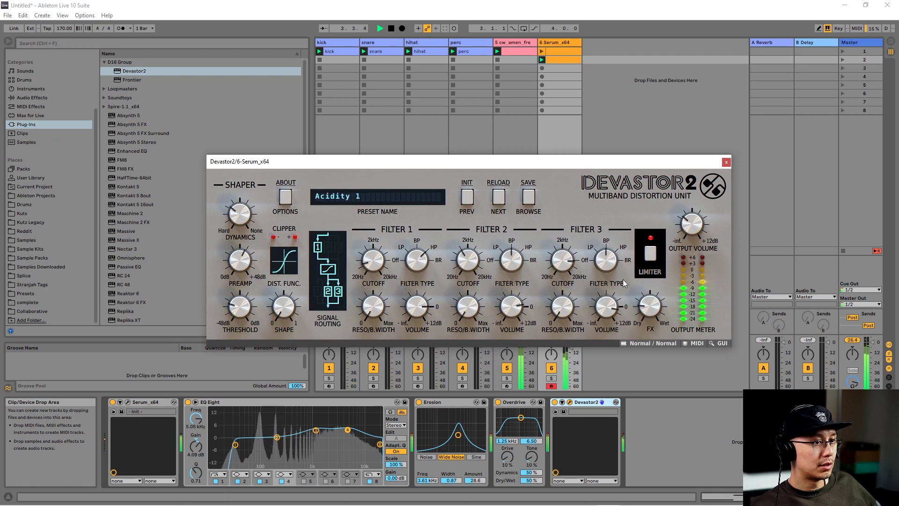
left_click(497, 198)
left_click(500, 197)
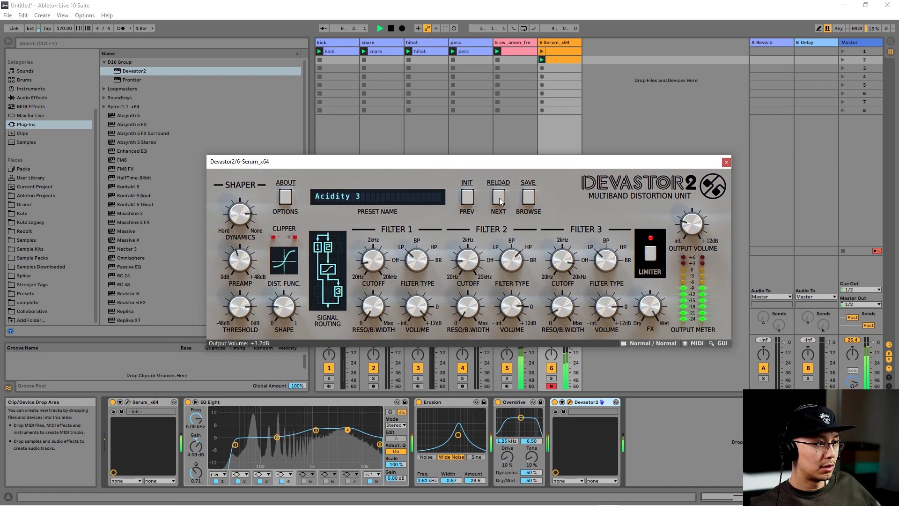
left_click(499, 198)
left_click(499, 198)
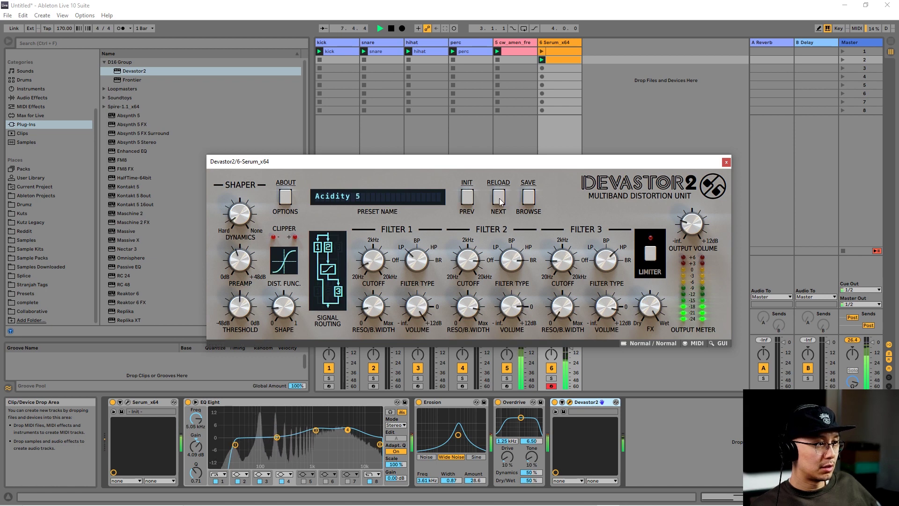
left_click(686, 227)
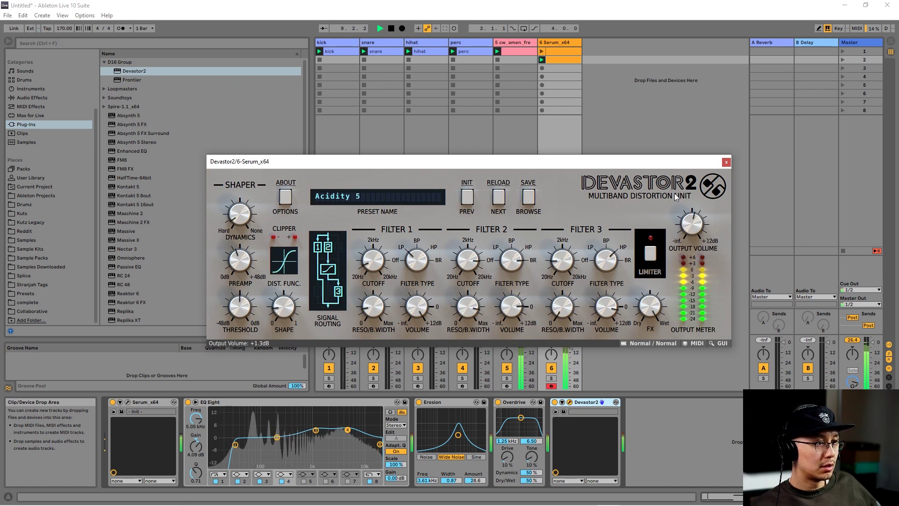
Step: Continue presets to Audio Licks, set output volume to -0.7 dB, and close Devastor 2
left_click(498, 198)
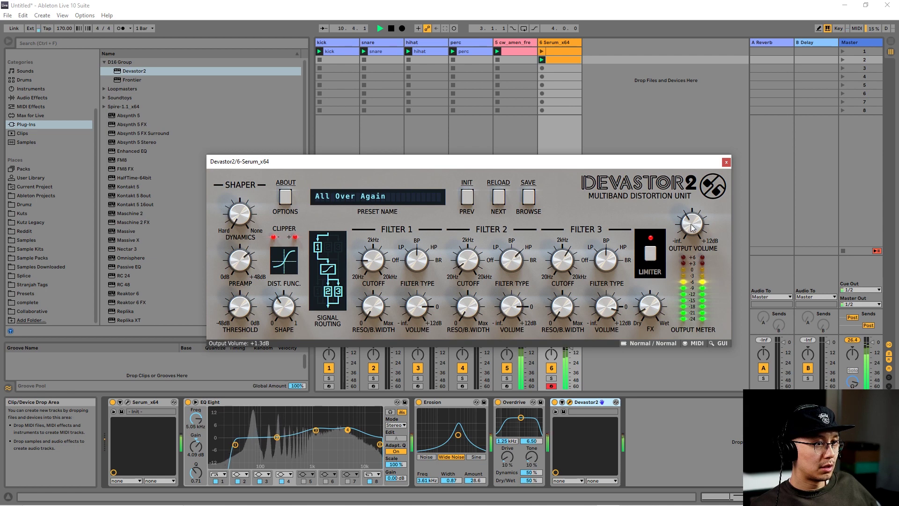
left_click_drag(692, 212, 692, 219)
left_click(499, 198)
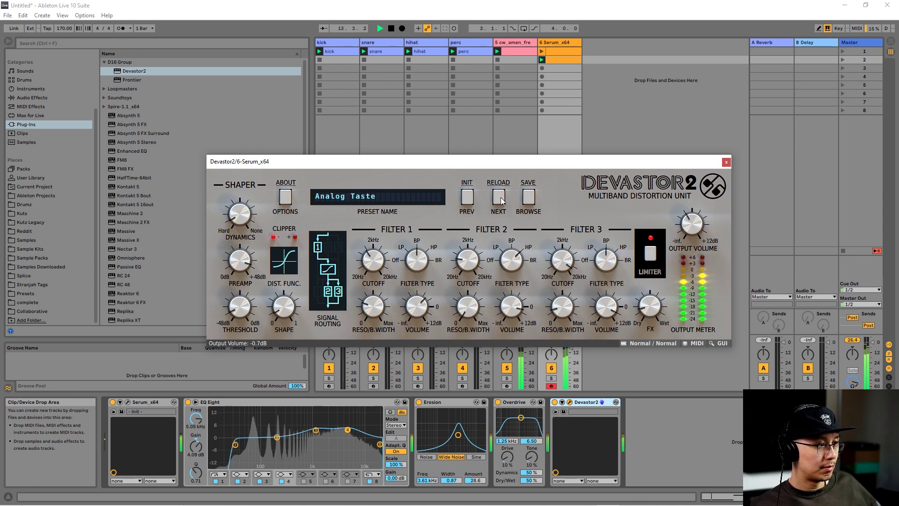
left_click(499, 199)
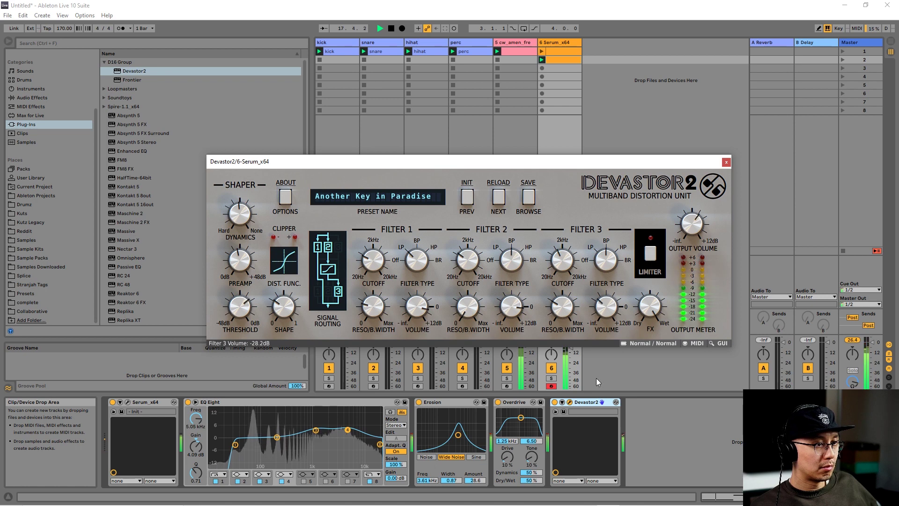
left_click(503, 200)
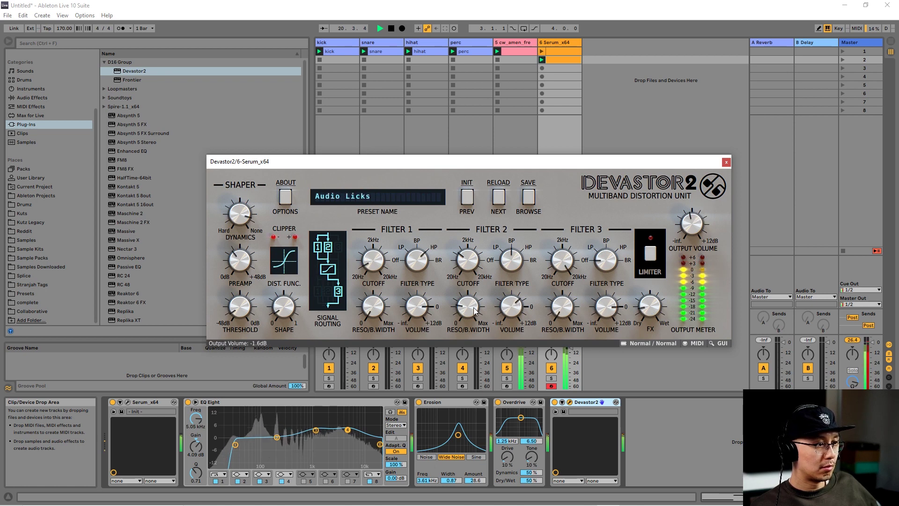
left_click(726, 163)
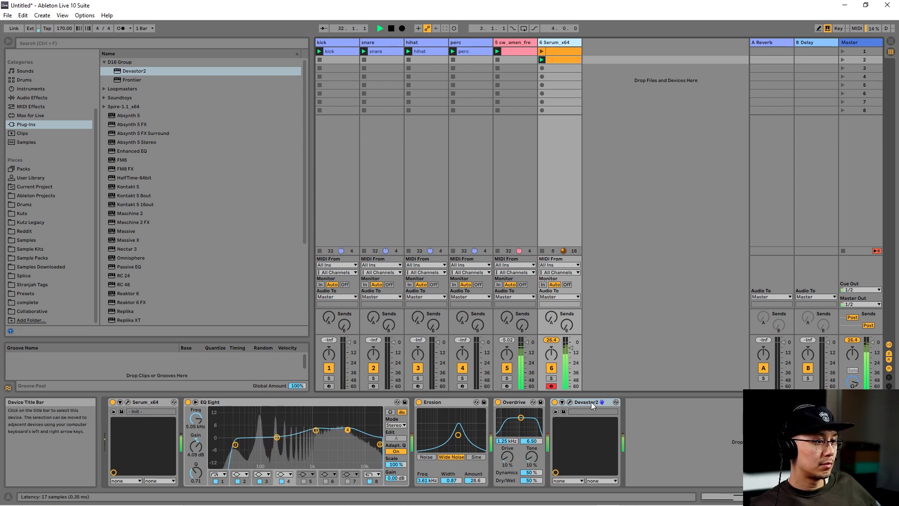
Step: Stop playback and switch the browser to the built-in Audio Effects category
key("space")
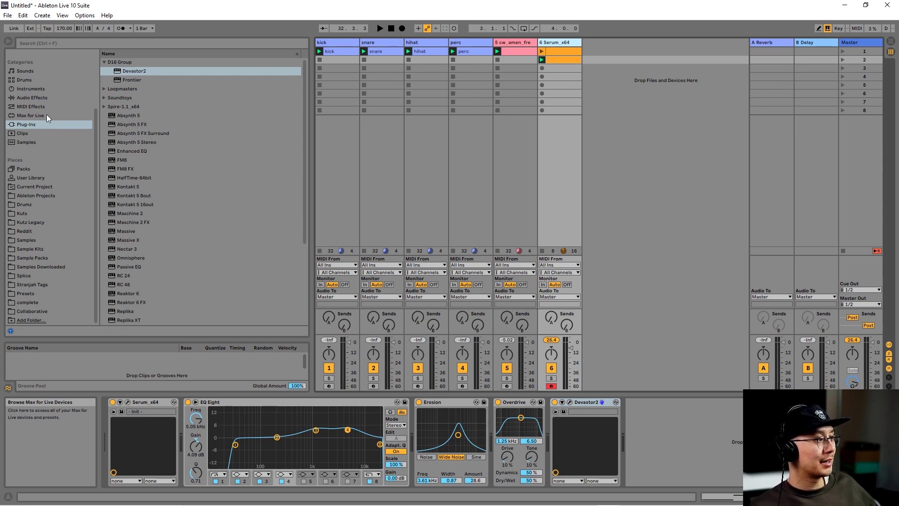
left_click(47, 98)
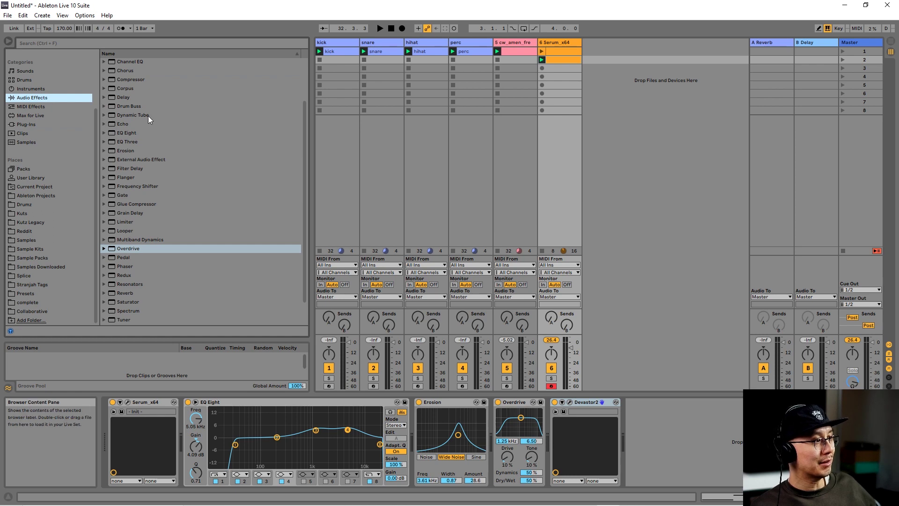
Step: Add Auto Filter to the Serum track with cutoff lowered to about 1.5 kHz
left_click_drag(131, 80, 702, 425)
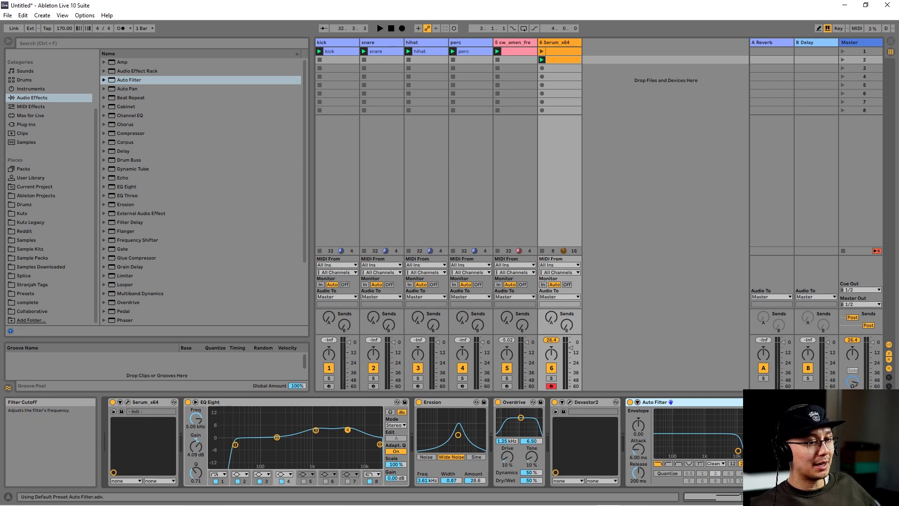
left_click_drag(738, 450, 695, 450)
key("space")
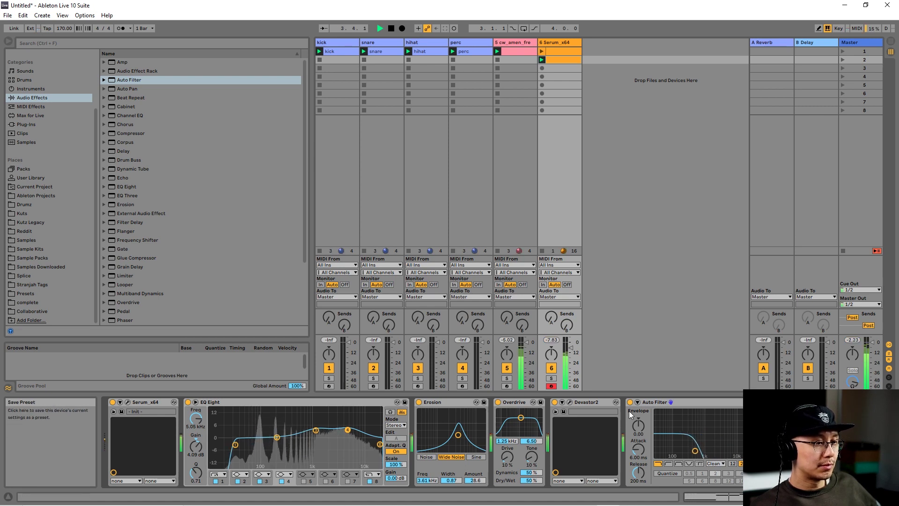
Step: Bypass Devastor 2, Overdrive, Erosion and EQ Eight, and set Serum track volume to -2.0 dB
left_click(554, 402)
left_click(498, 402)
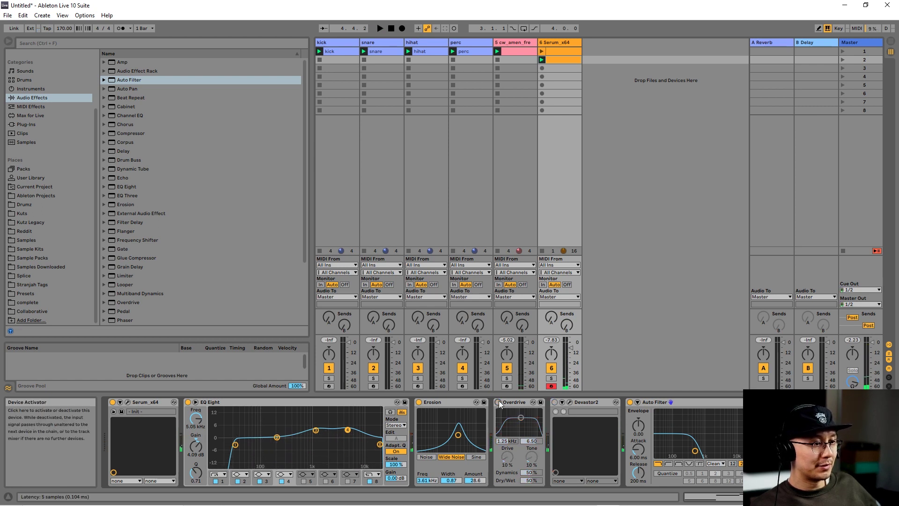
left_click(418, 401)
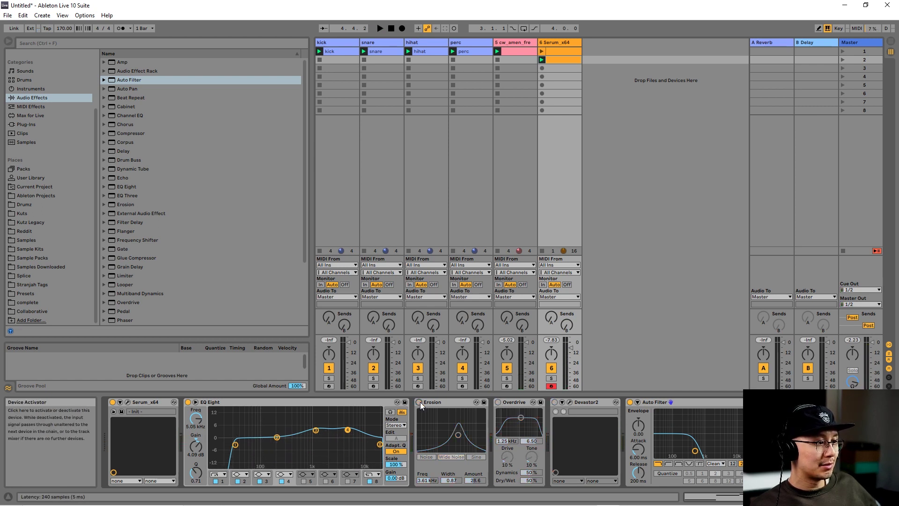
left_click(188, 404)
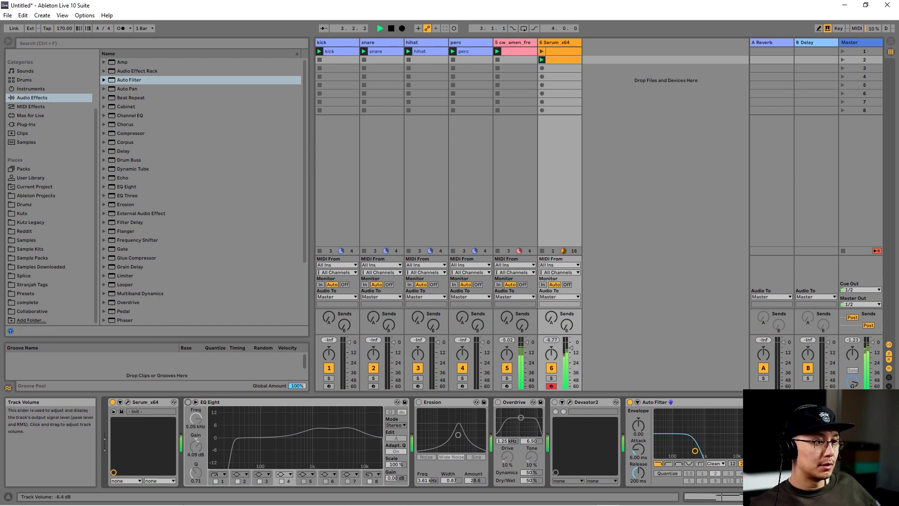
left_click_drag(571, 344, 571, 343)
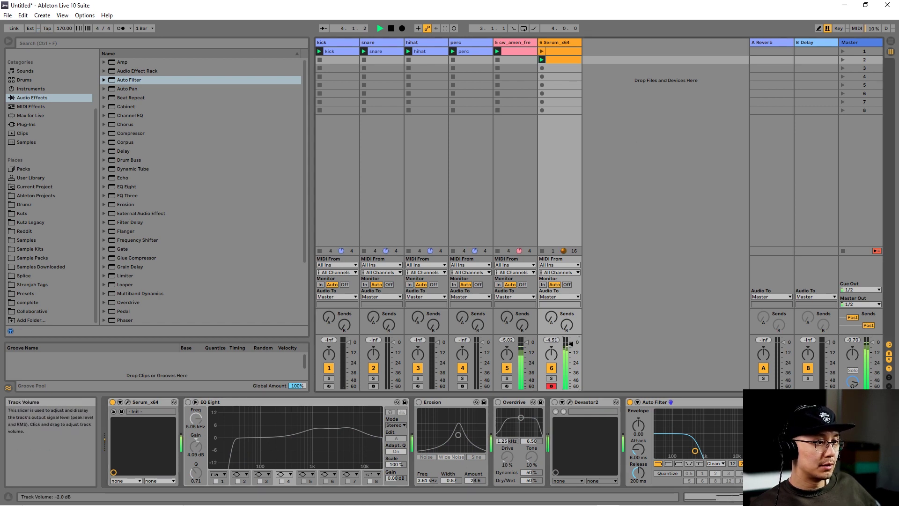
Step: Turn off the Compressor and Phaser effects inside Serum
left_click(129, 402)
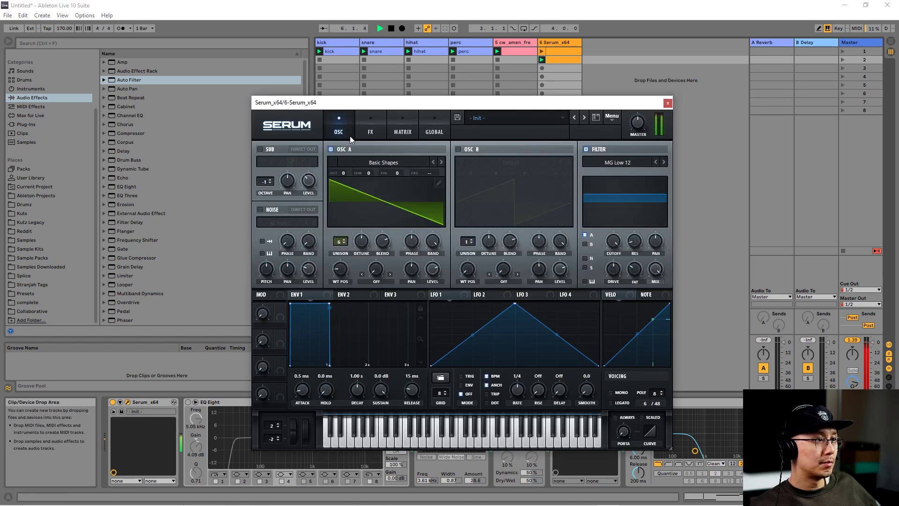
left_click(370, 131)
left_click(265, 236)
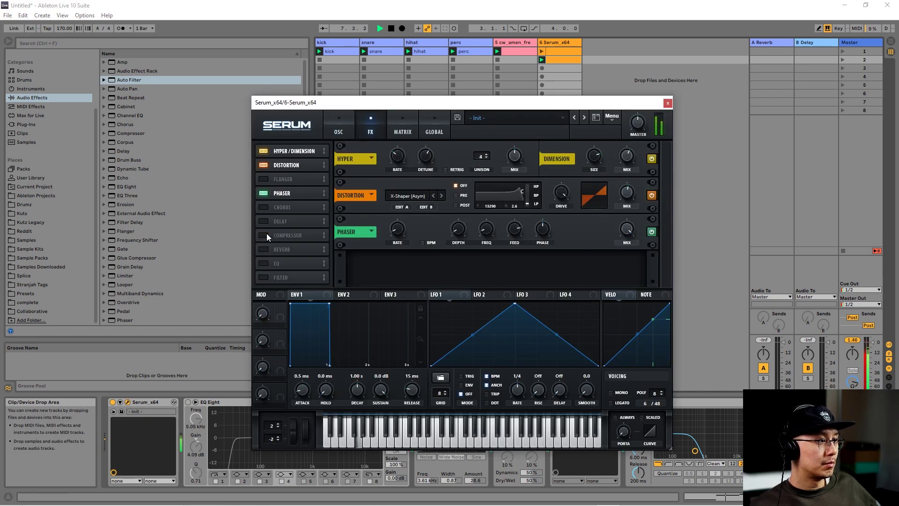
left_click(266, 233)
left_click(266, 233)
left_click(262, 193)
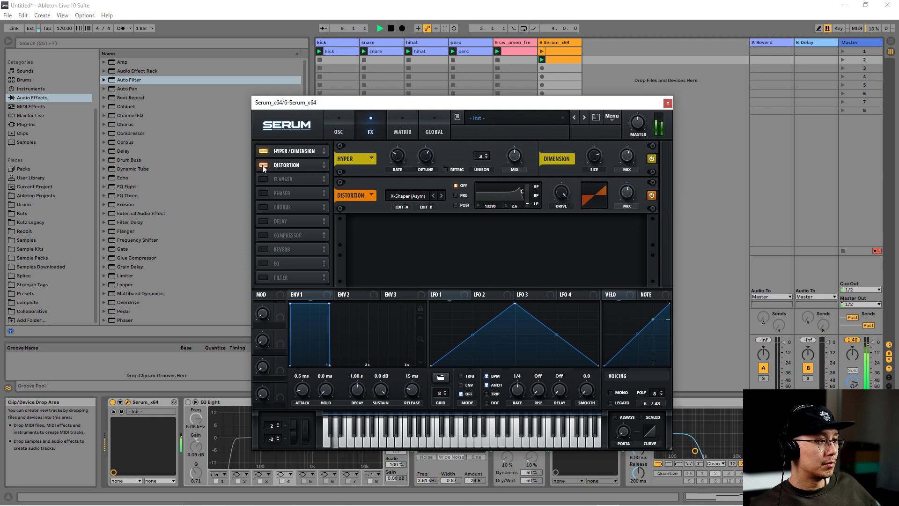
key("space")
Step: Create a new MIDI clip in the Serum_x64 scene 3 slot and launch it
left_click(668, 103)
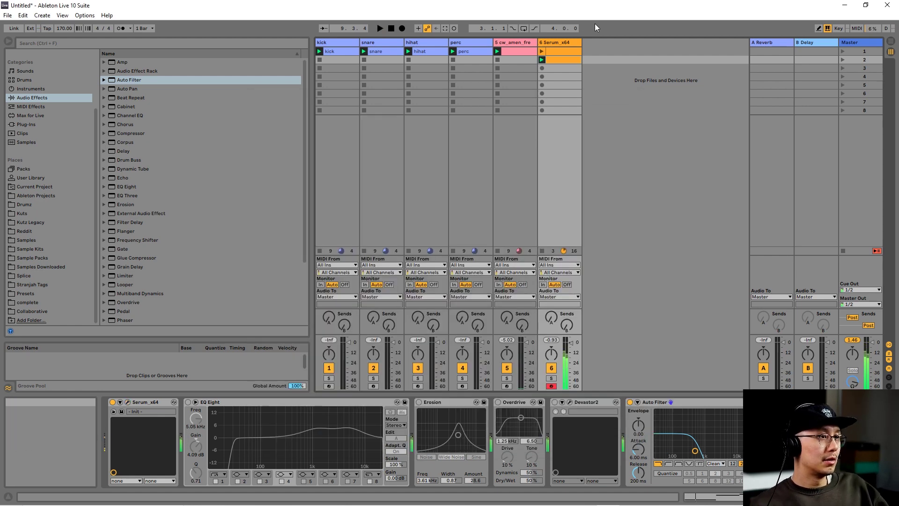
key("space")
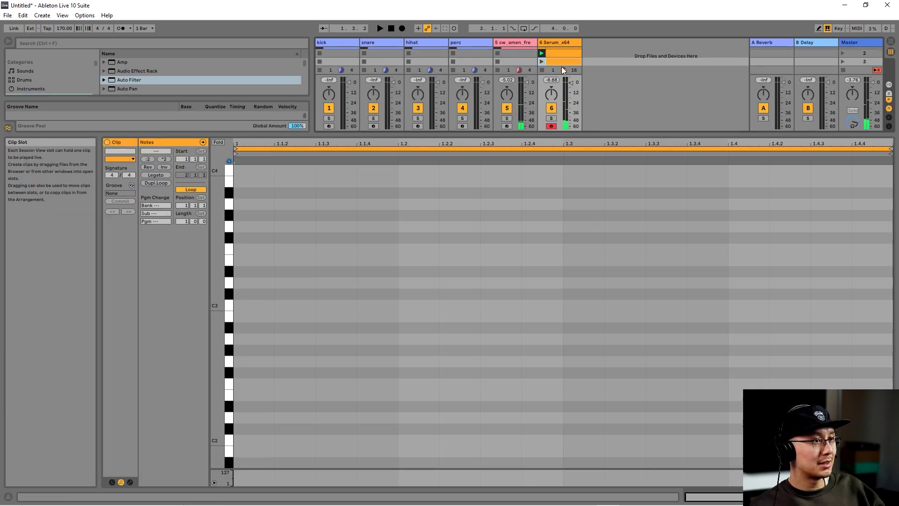
double_click(561, 67)
left_click(541, 61)
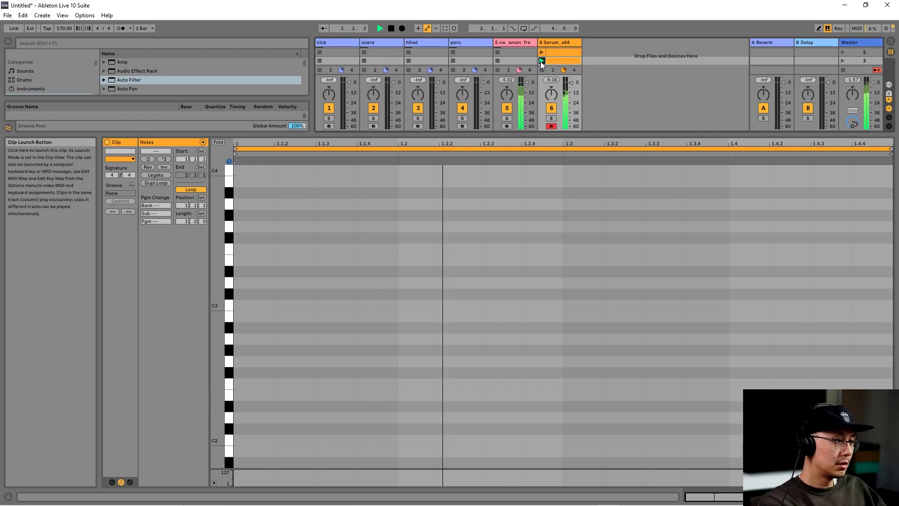
left_click(554, 44)
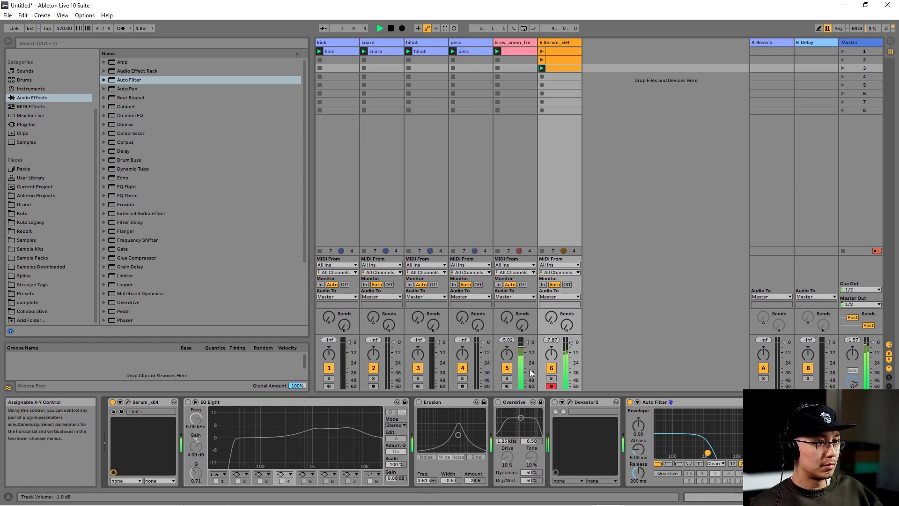
Step: Reduce OSC A's unison to 5 voices in Serum
left_click(128, 402)
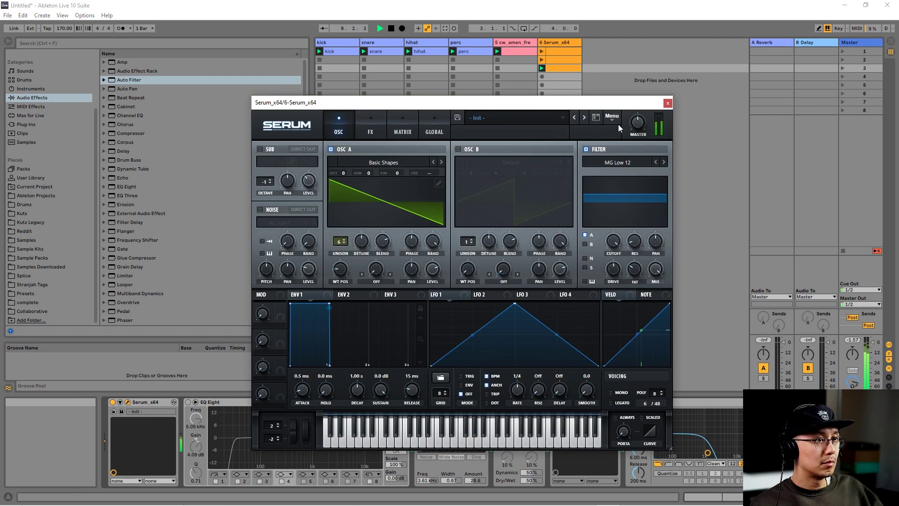
mouse_move(640, 123)
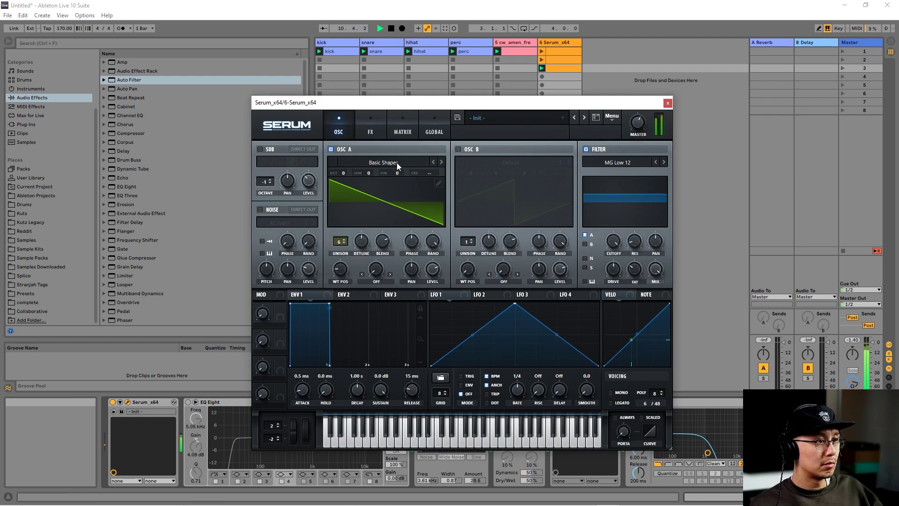
left_click_drag(361, 243, 364, 261)
left_click(344, 243)
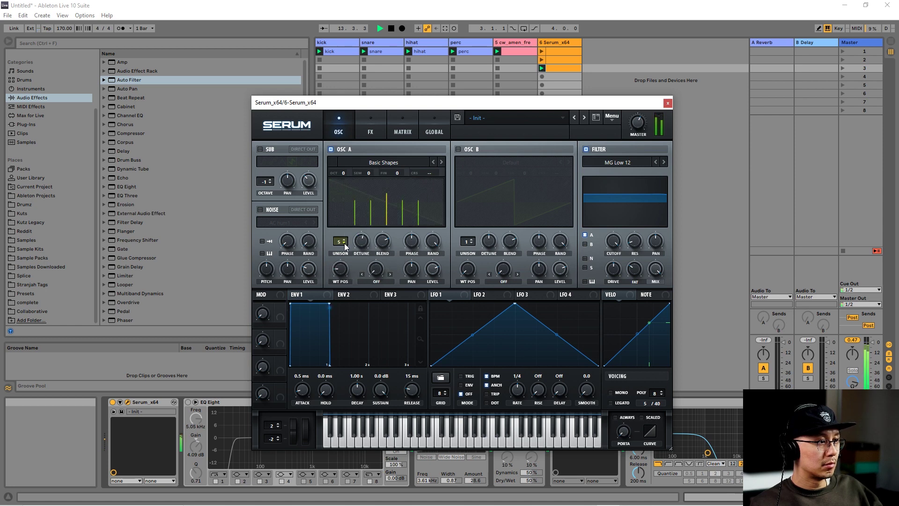
left_click(344, 243)
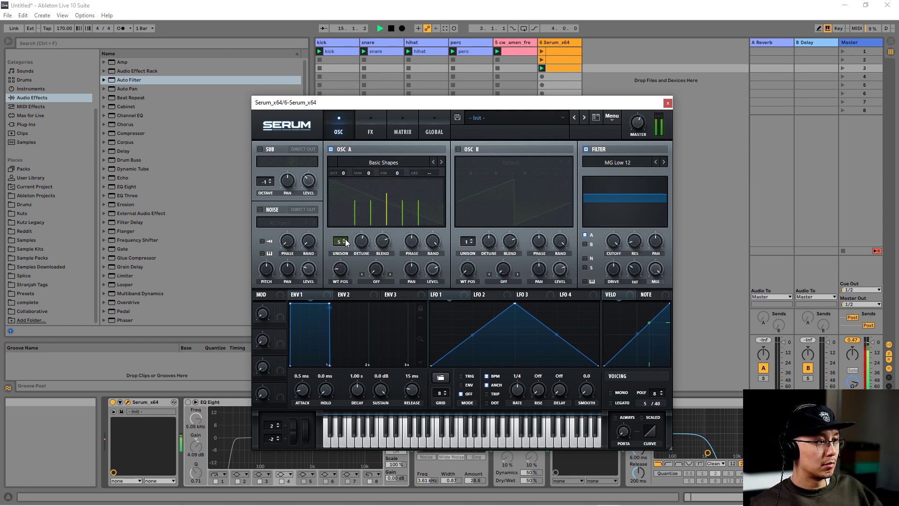
Step: Disable Distortion and Hyper/Dimension, then pull the filter cutoff down to 191 Hz
left_click(371, 127)
left_click(264, 166)
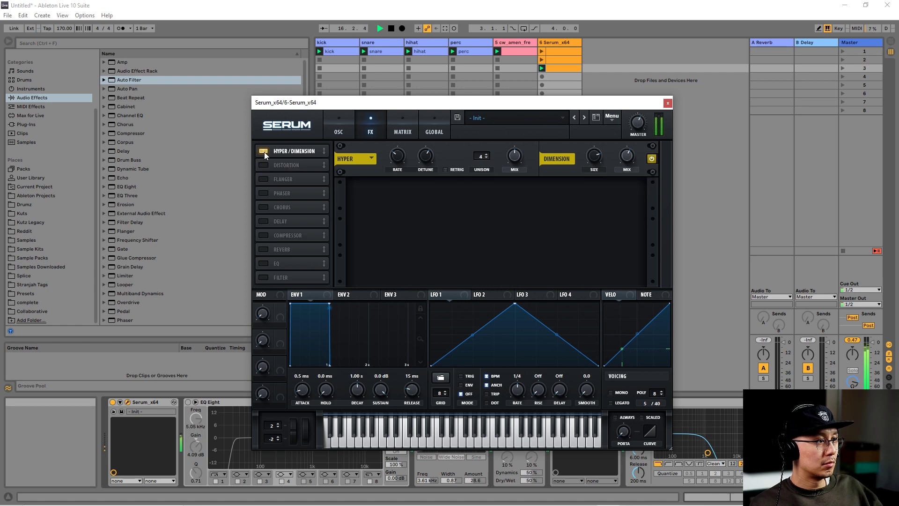
left_click(264, 151)
left_click(349, 129)
left_click_drag(609, 242, 617, 308)
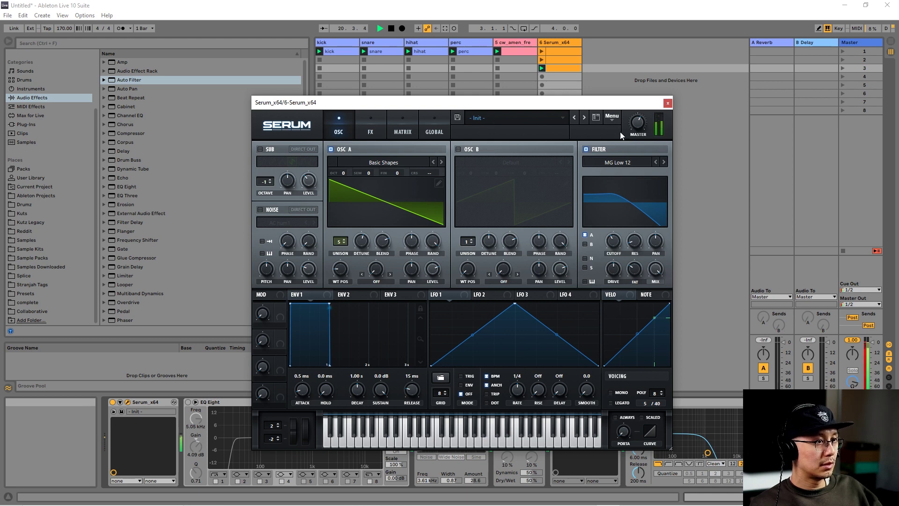
key("space")
Step: Change Serum's filter type from MG Low 12 to MG Low 24 and raise its cutoff to about 455 Hz
left_click_drag(614, 108, 553, 90)
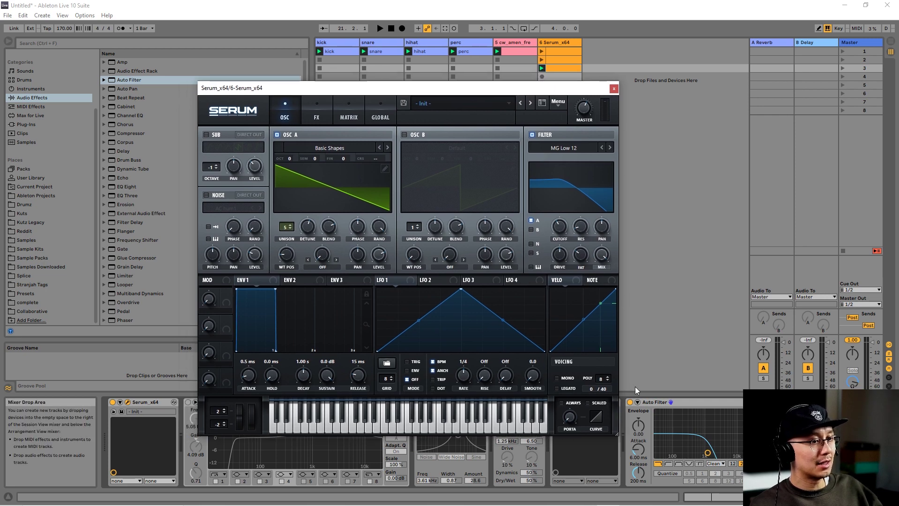
left_click_drag(552, 91, 561, 93)
mouse_move(575, 232)
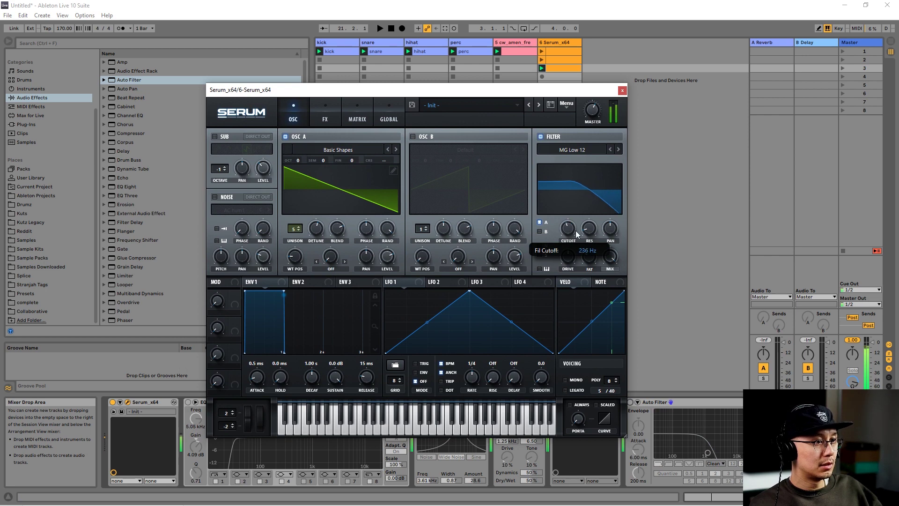
left_click_drag(575, 231, 575, 235)
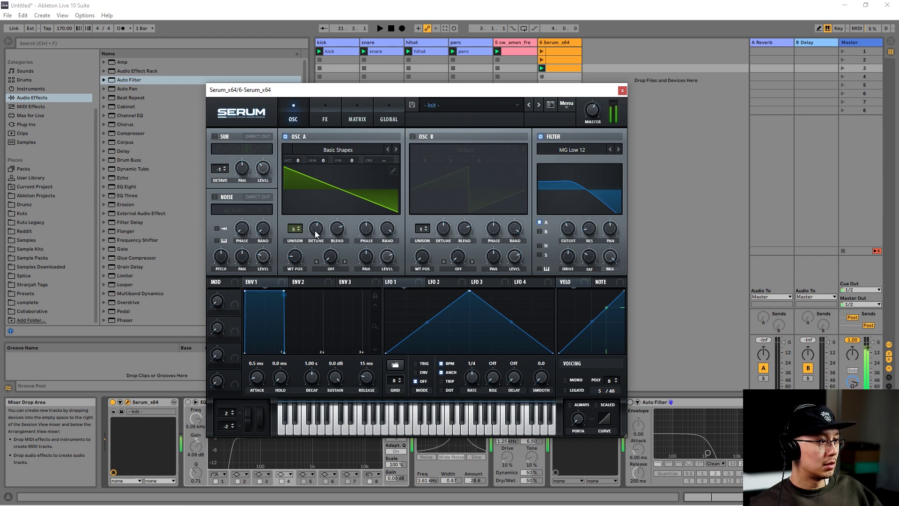
left_click_drag(317, 233, 317, 232)
left_click(619, 149)
left_click(619, 149)
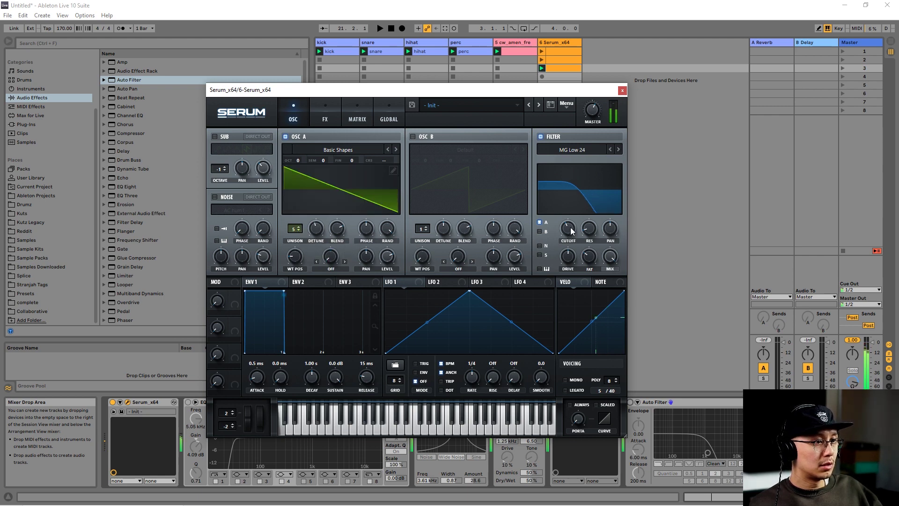
left_click_drag(569, 225, 568, 229)
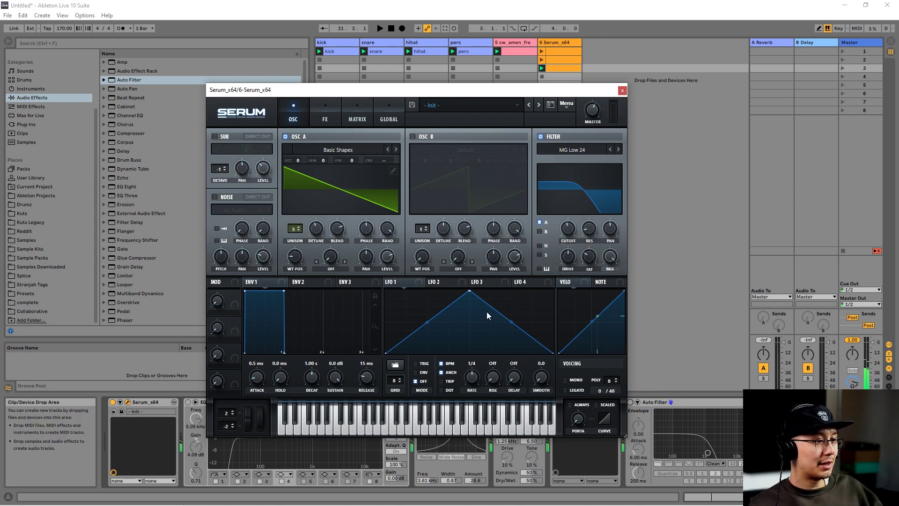
Step: Search Spotify for COMMIX and play the track Be True
left_click(493, 503)
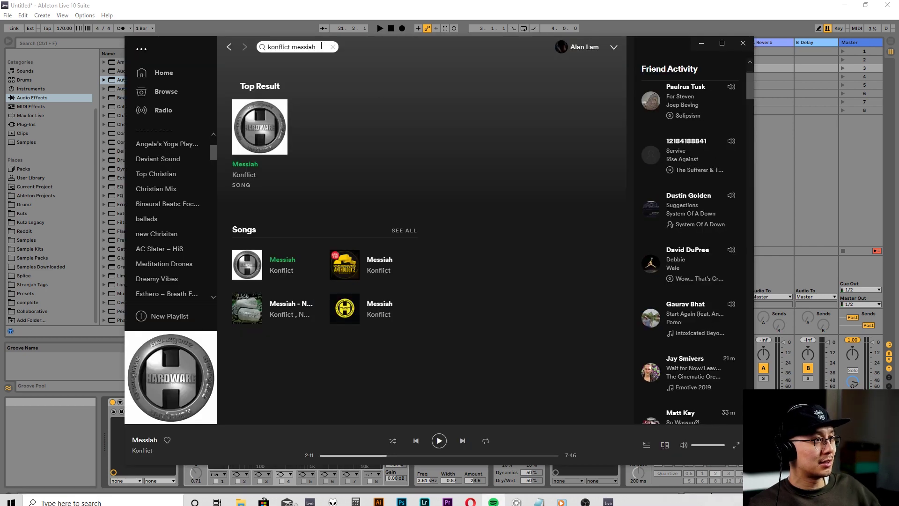
left_click(322, 45)
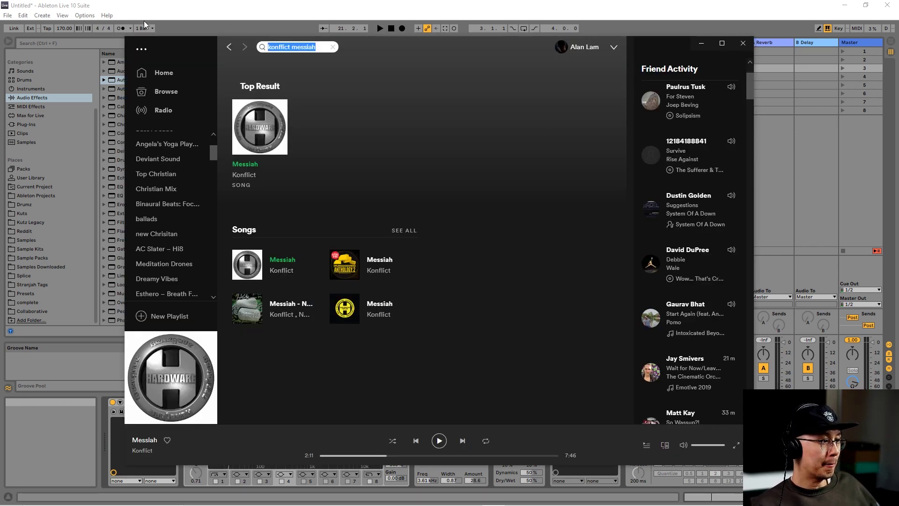
type("COMMIX")
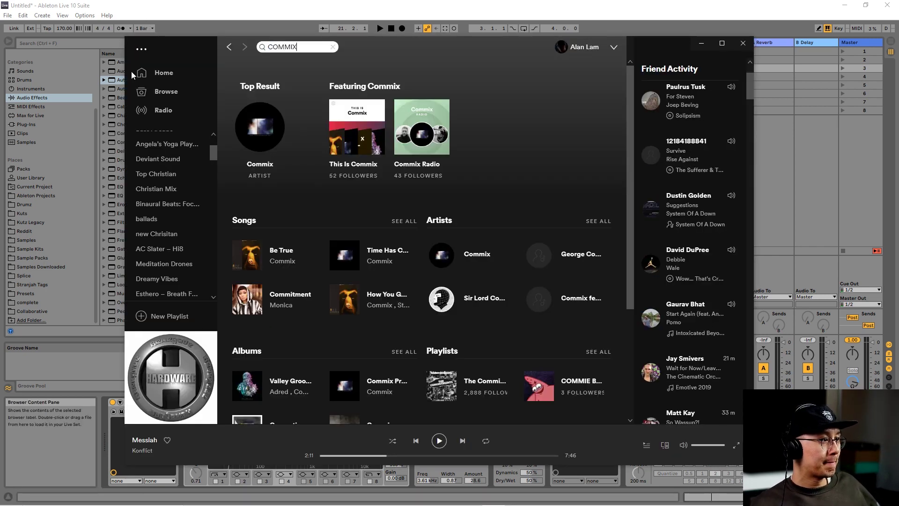
left_click(265, 168)
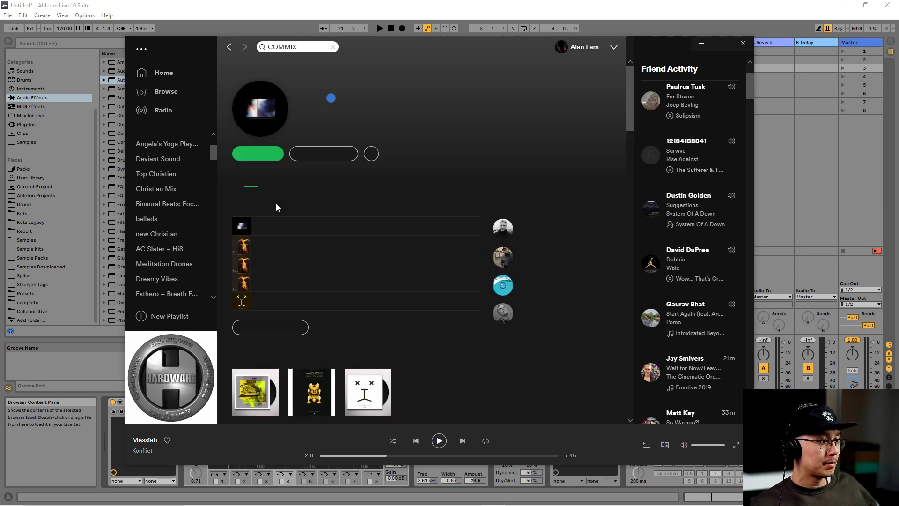
left_click(261, 244)
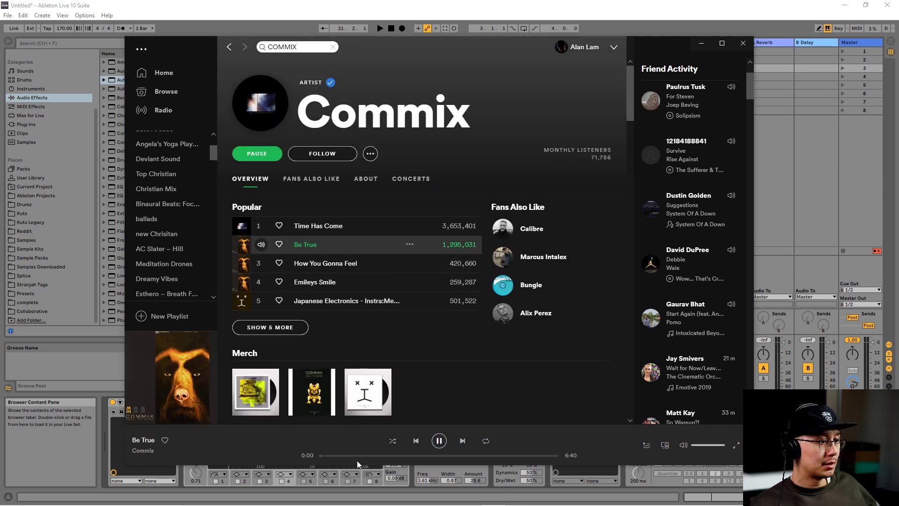
Step: Jump Be True to about 1:25, then pause and minimize Spotify
left_click(371, 456)
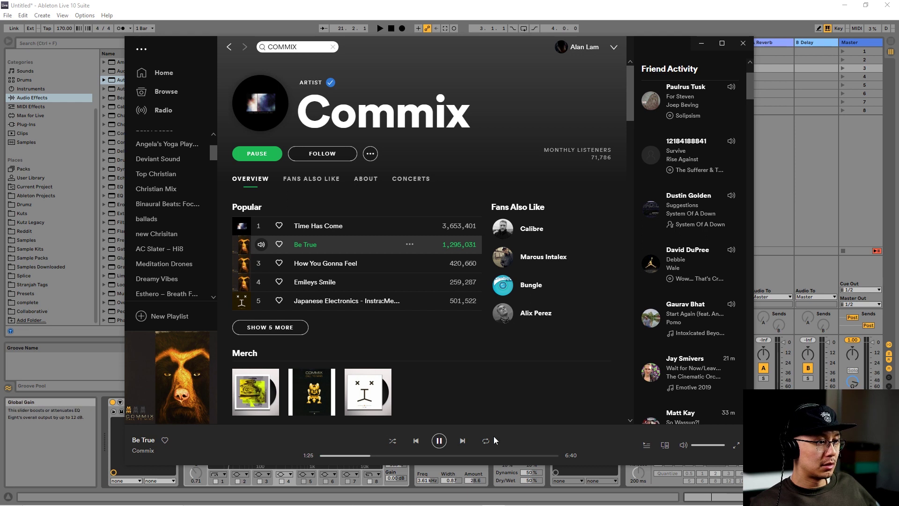
left_click(441, 442)
left_click(701, 46)
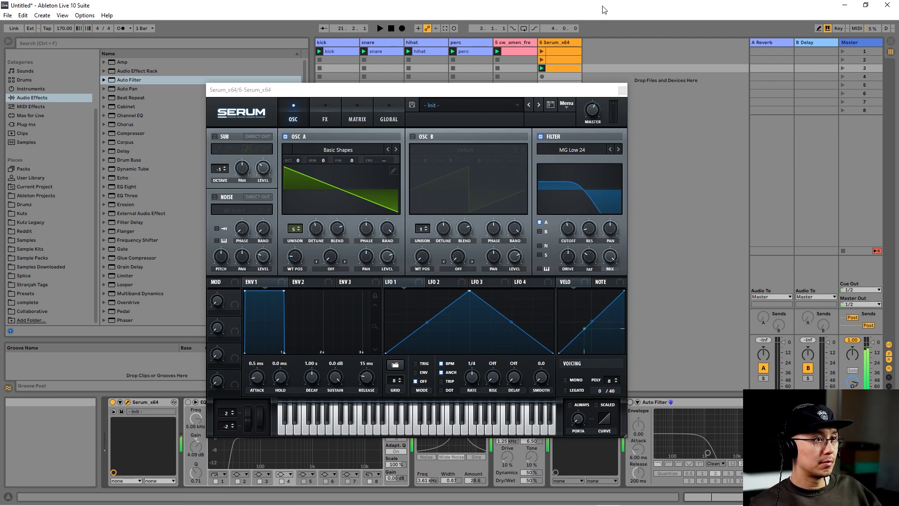
Step: Start playback, close Serum, and capture the played bass line into a new clip
key("space")
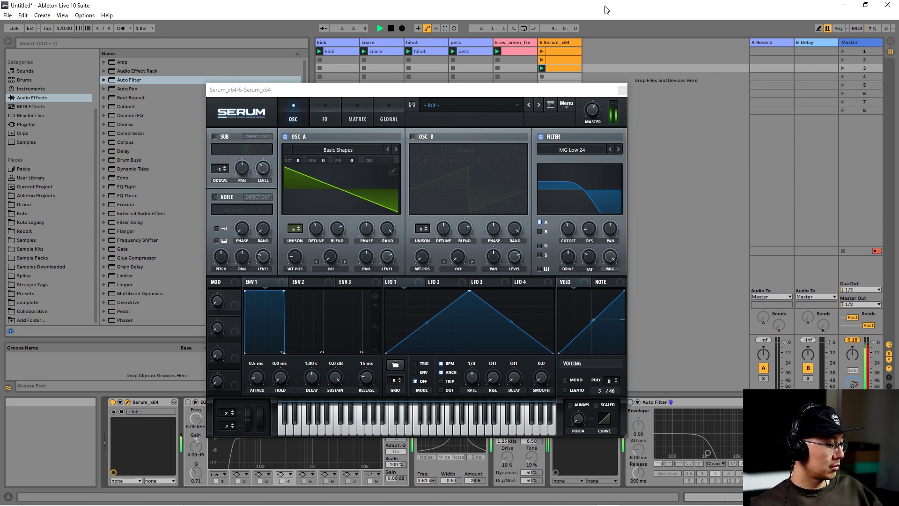
left_click(623, 89)
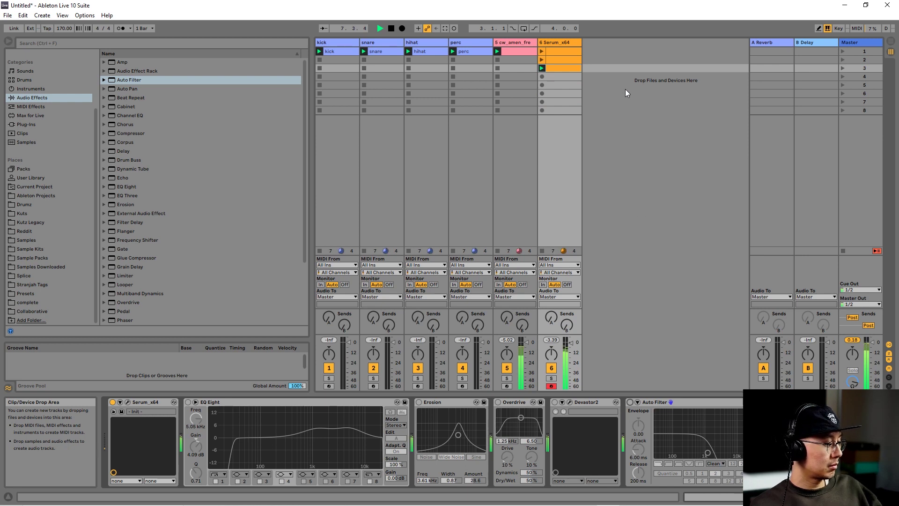
left_click(446, 28)
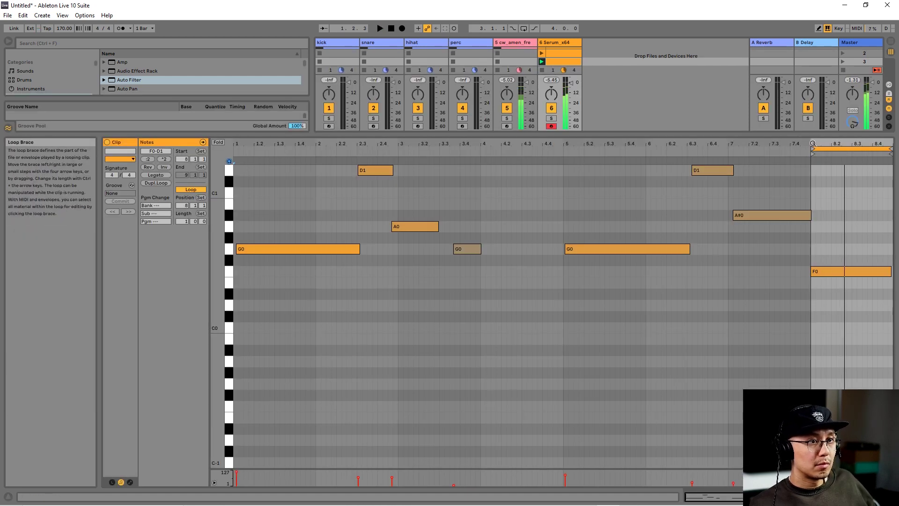
Step: Move the clip loop start to bar 5 and quantize all notes to a 1/8 grid
left_click_drag(813, 150, 565, 150)
right_click(580, 185)
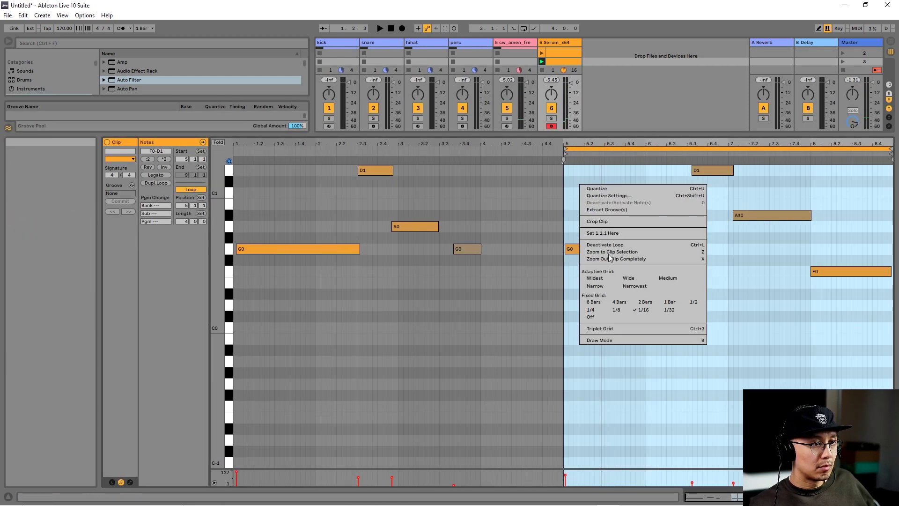
left_click(616, 310)
key("ctrl+a")
key("ctrl+u")
Step: Lengthen the A#0 note in the Serum clip to reach bar 8, then close Serum
key("Tab")
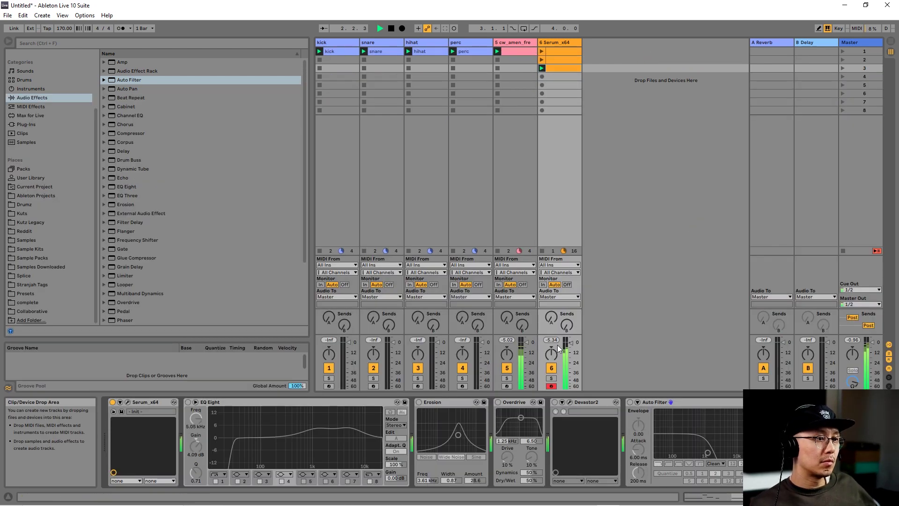
left_click(128, 401)
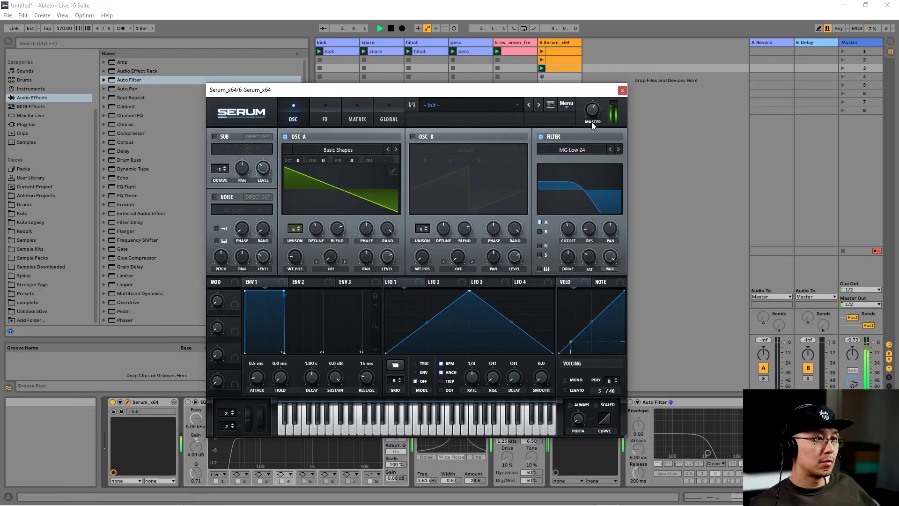
double_click(566, 68)
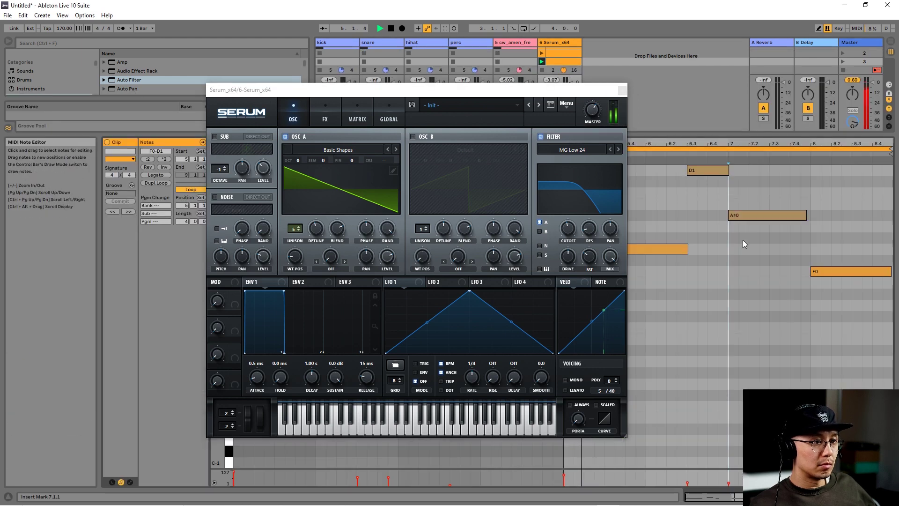
left_click_drag(805, 215, 811, 215)
key("shift+Tab")
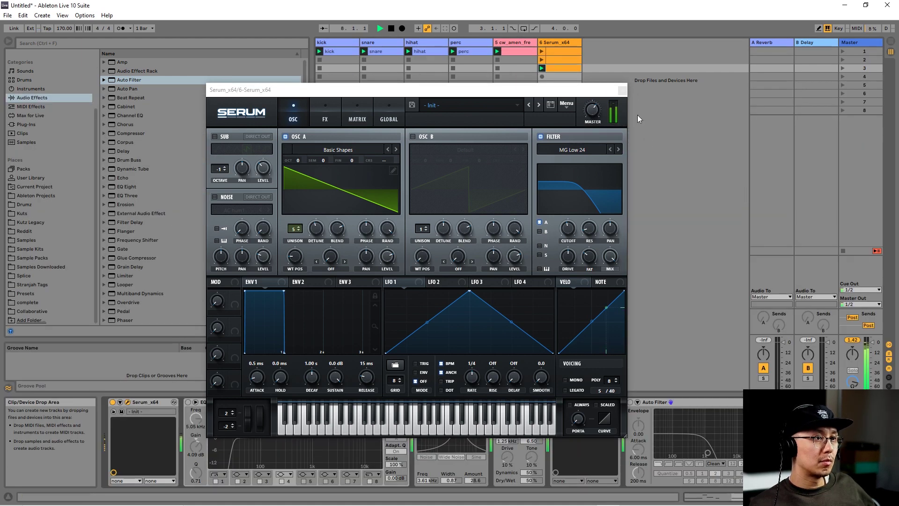
left_click(622, 90)
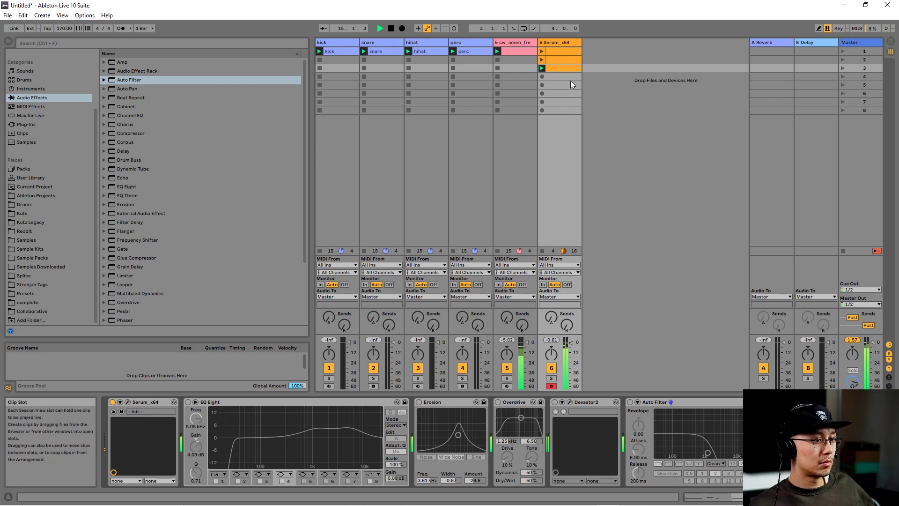
Step: Stop playback, inspect Serum's still-empty FX rack on the Serum_x64 track, then close Serum
key("space")
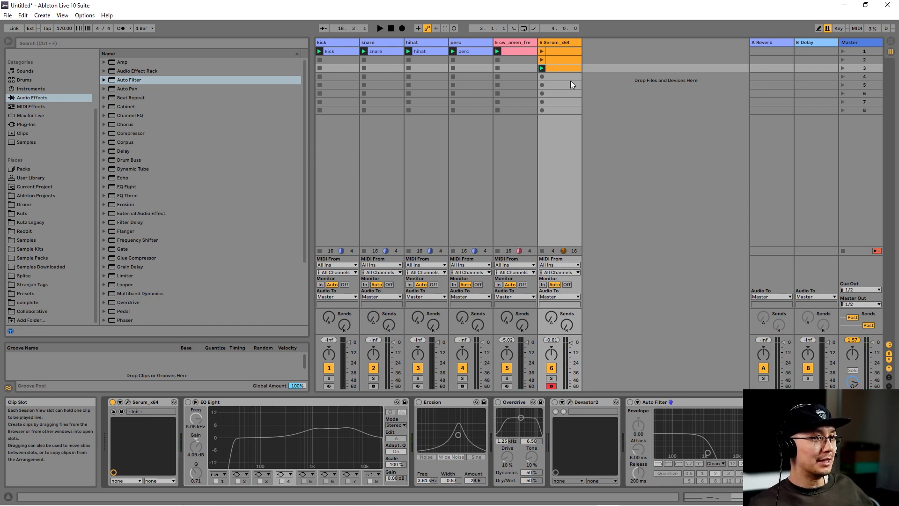
left_click(550, 41)
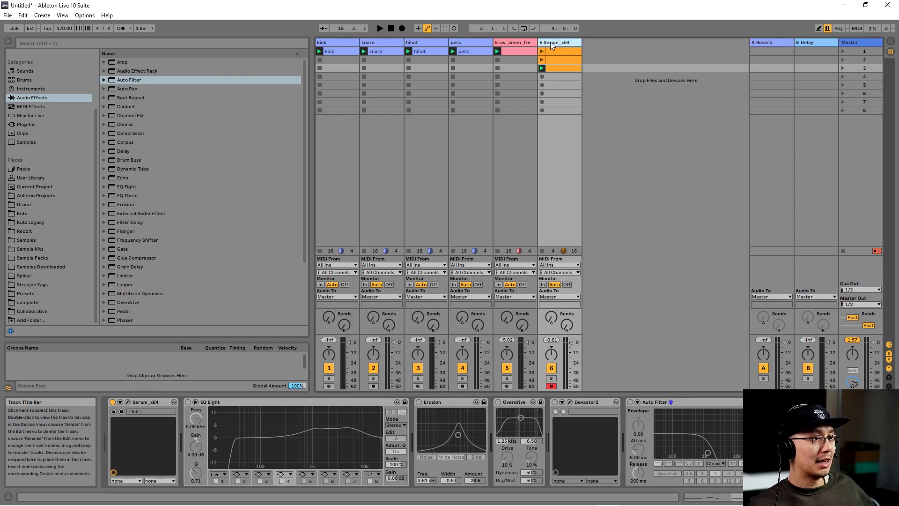
left_click(127, 402)
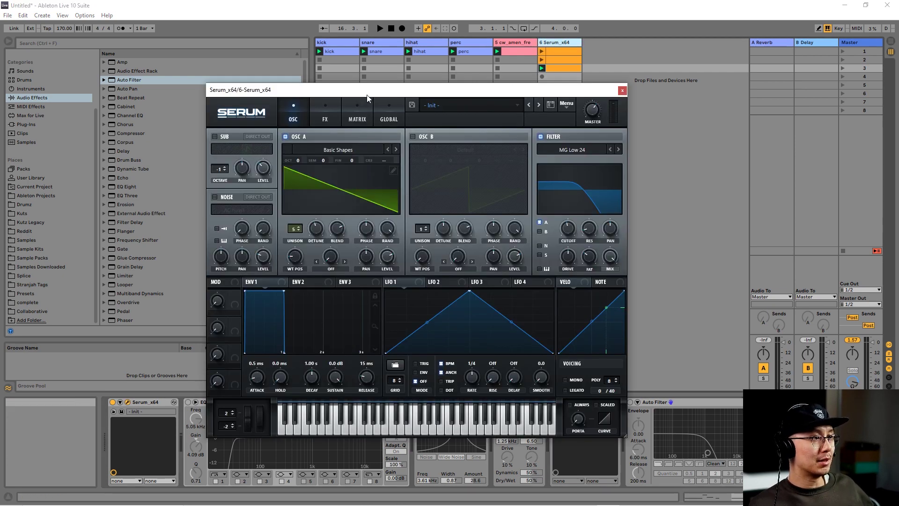
left_click_drag(368, 94, 380, 93)
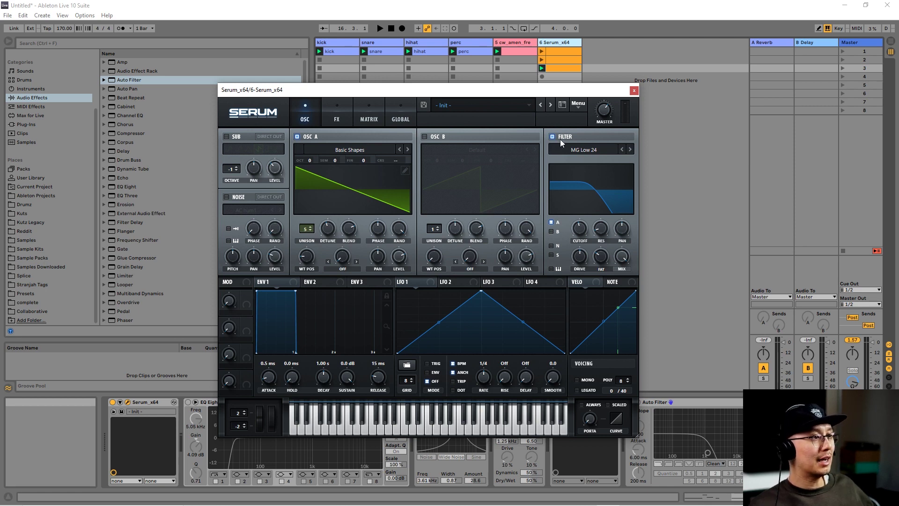
left_click(330, 110)
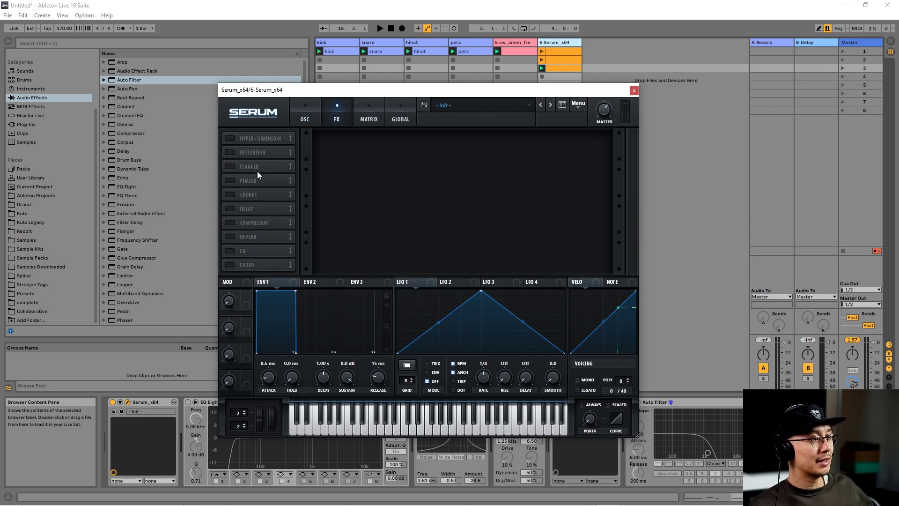
left_click(634, 91)
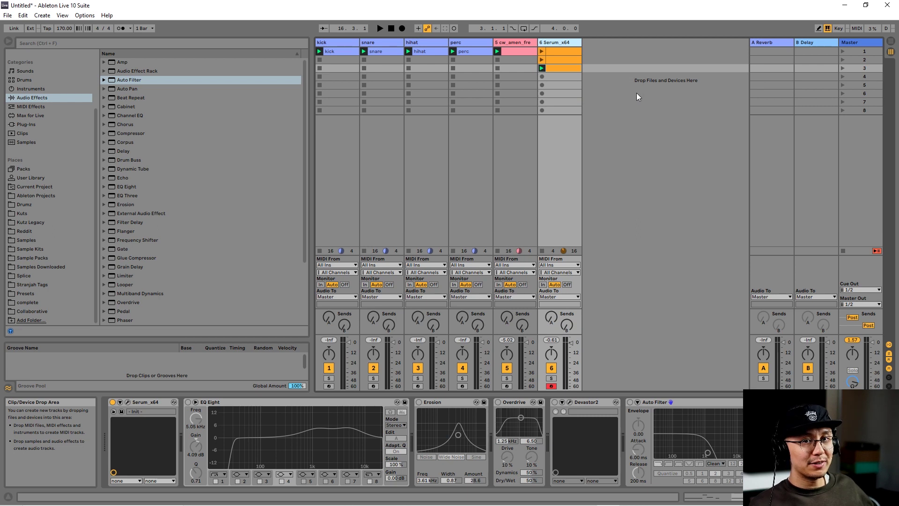